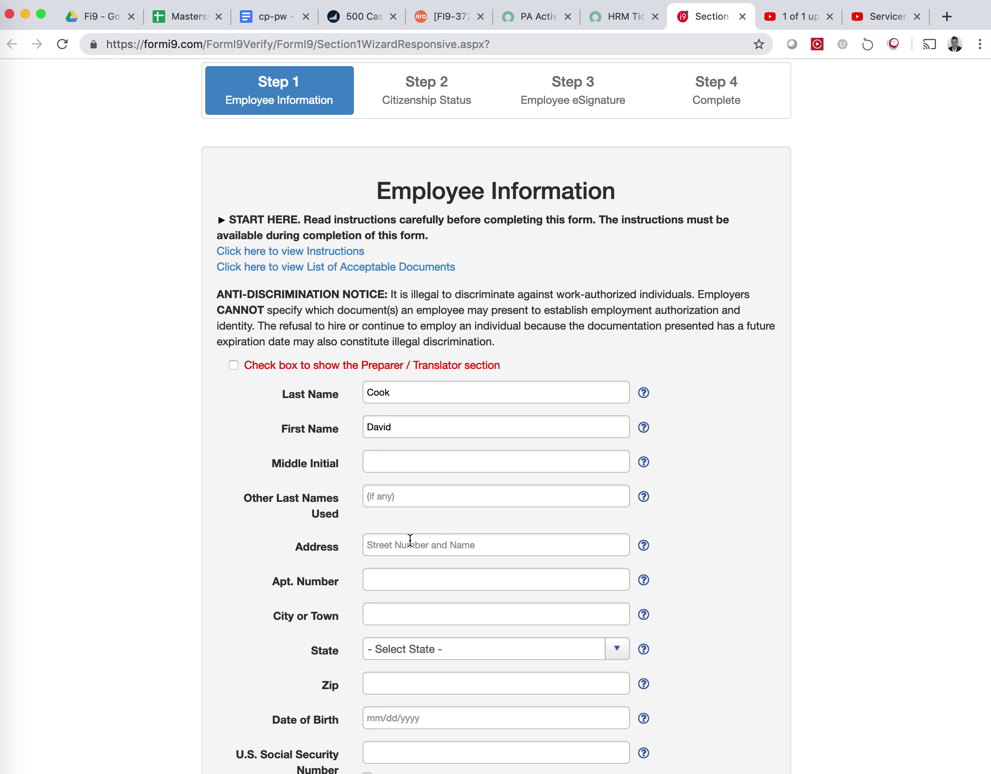
# Place the cursor in the Address field to begin the employee's street address.
pyautogui.click(411, 540)
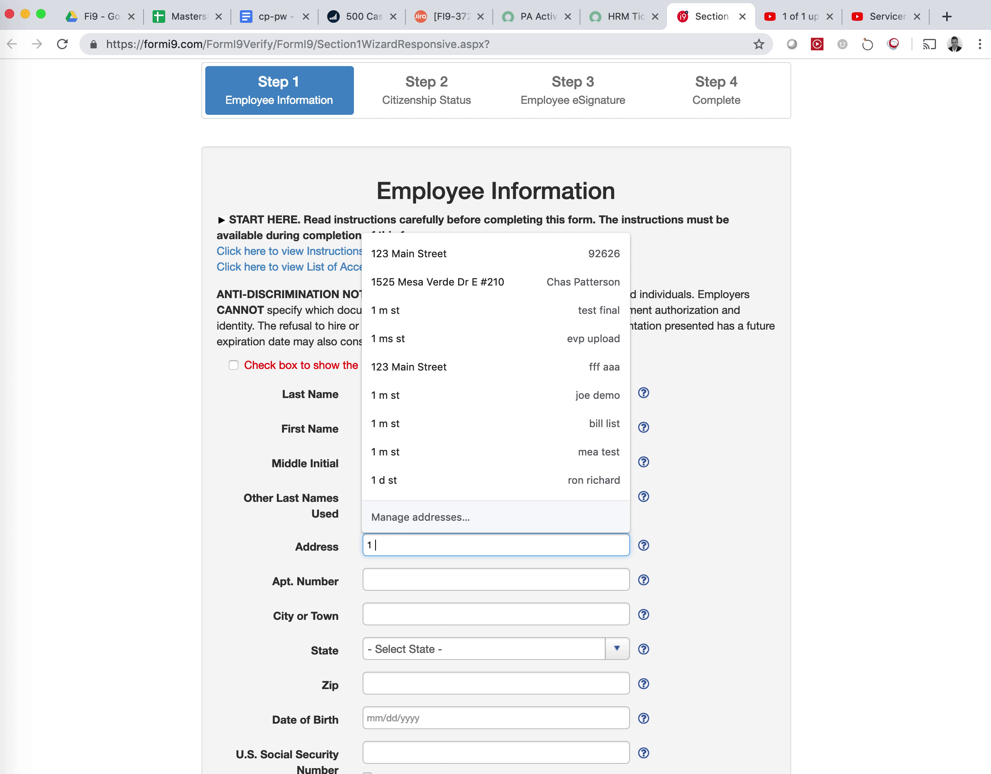
# Enter the employee's street address, city, state and zip code, skipping the apartment number.
pyautogui.press('Tab')
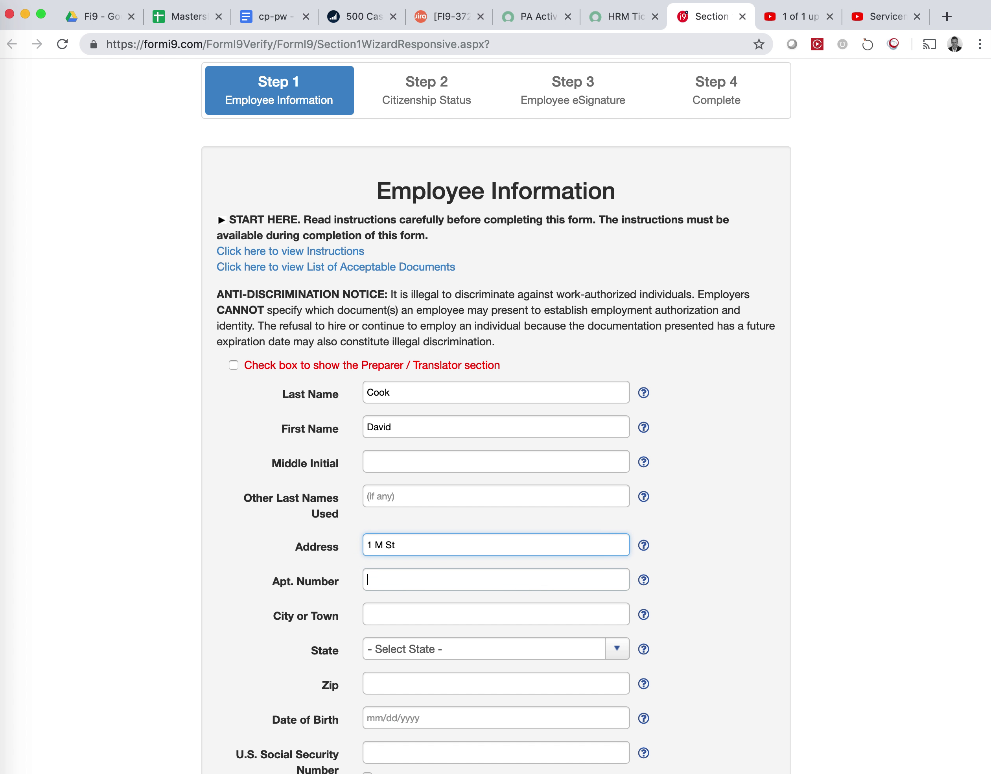
pyautogui.press('Tab')
pyautogui.write('Newport')
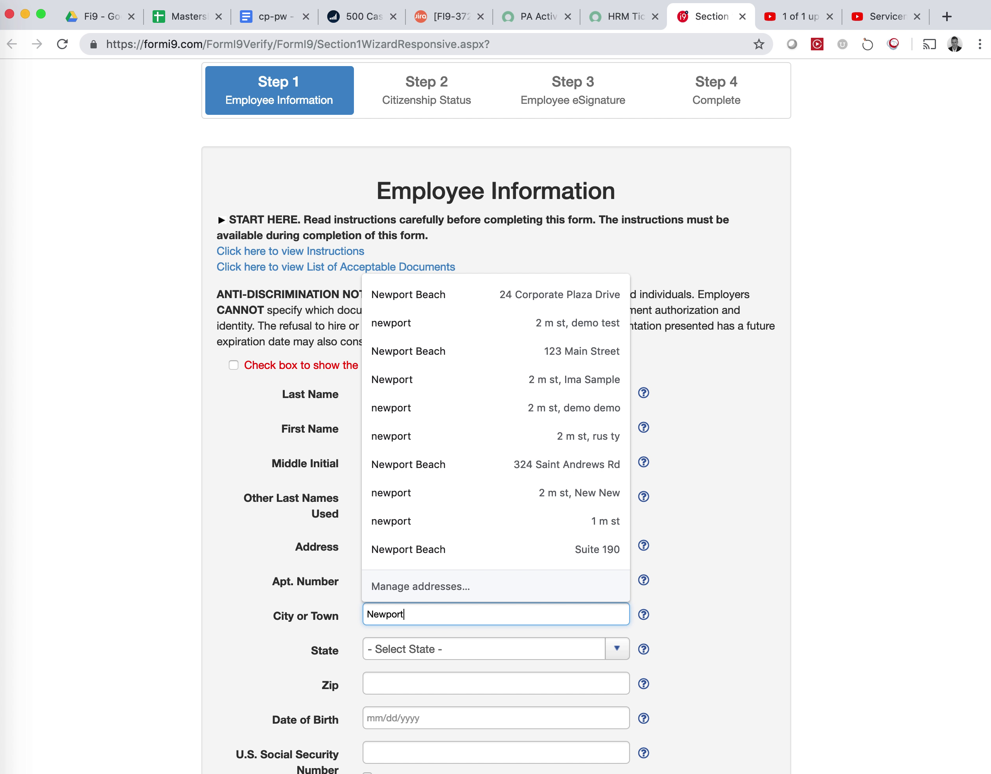
pyautogui.press('Tab')
pyautogui.write('c')
pyautogui.press('Tab')
pyautogui.write('92660')
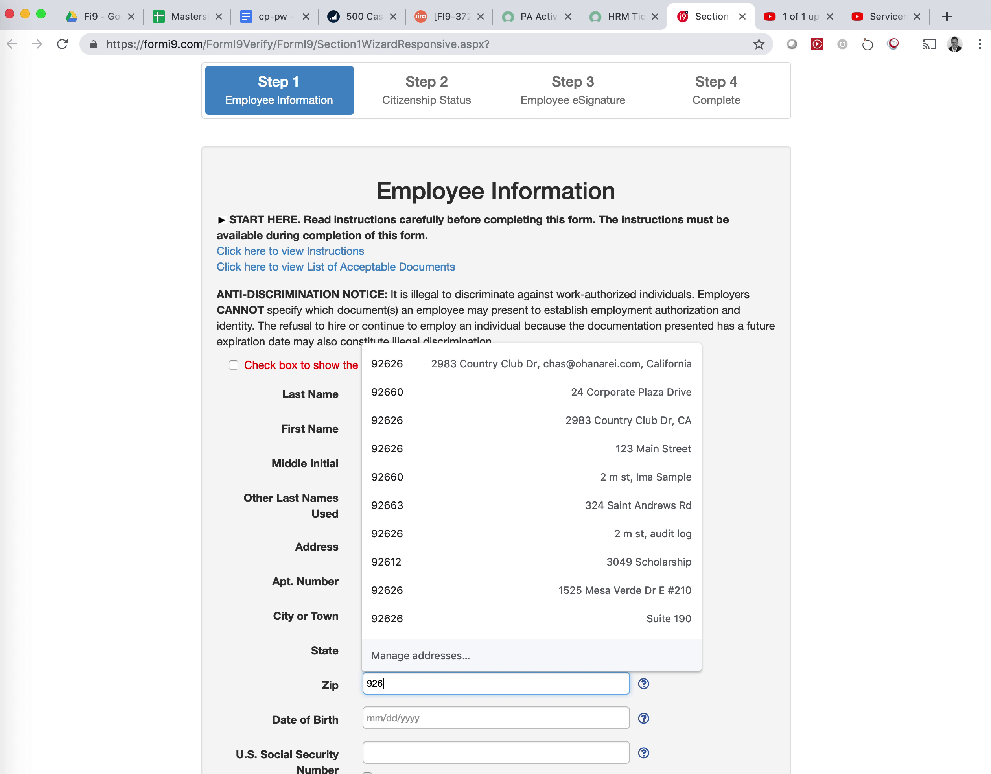
# Fill in the employee's date of birth and Social Security number, then continue.
pyautogui.press('Tab')
pyautogui.write('12/')
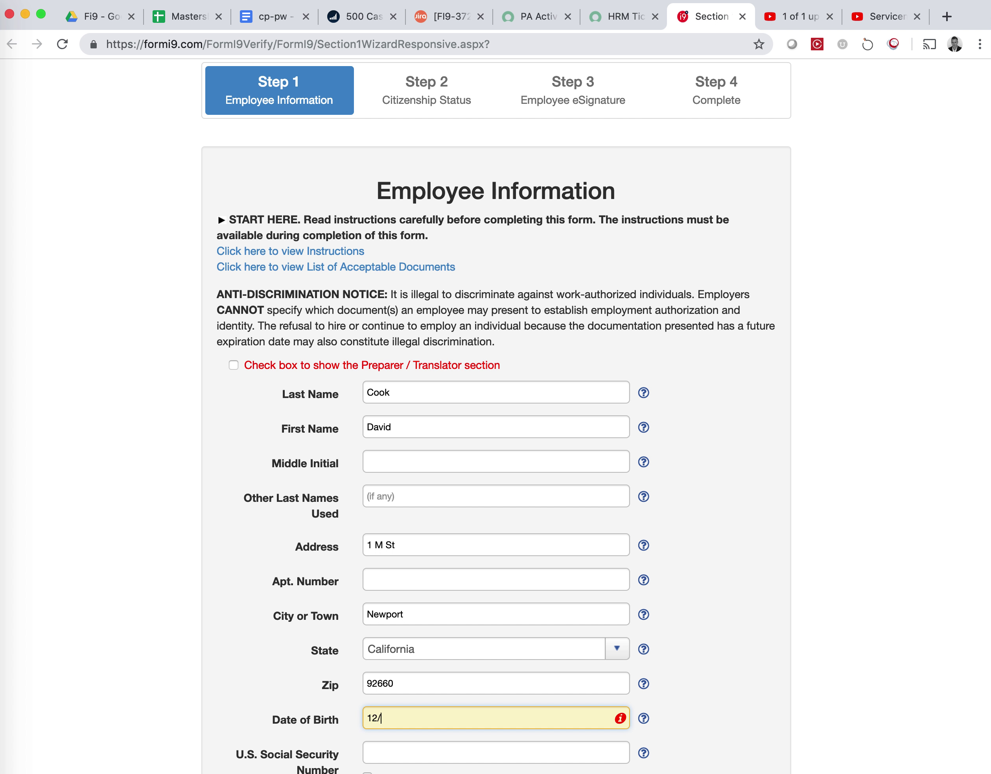
pyautogui.write('03/1935')
pyautogui.press('Tab')
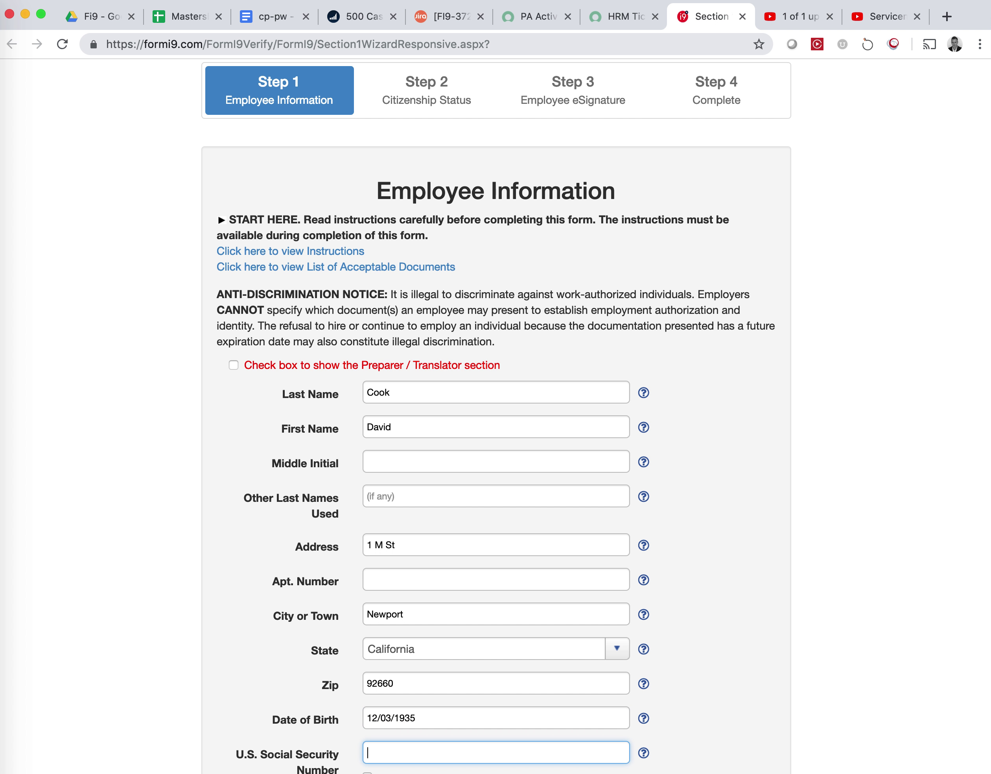
pyautogui.scroll(-5, 747, 521)
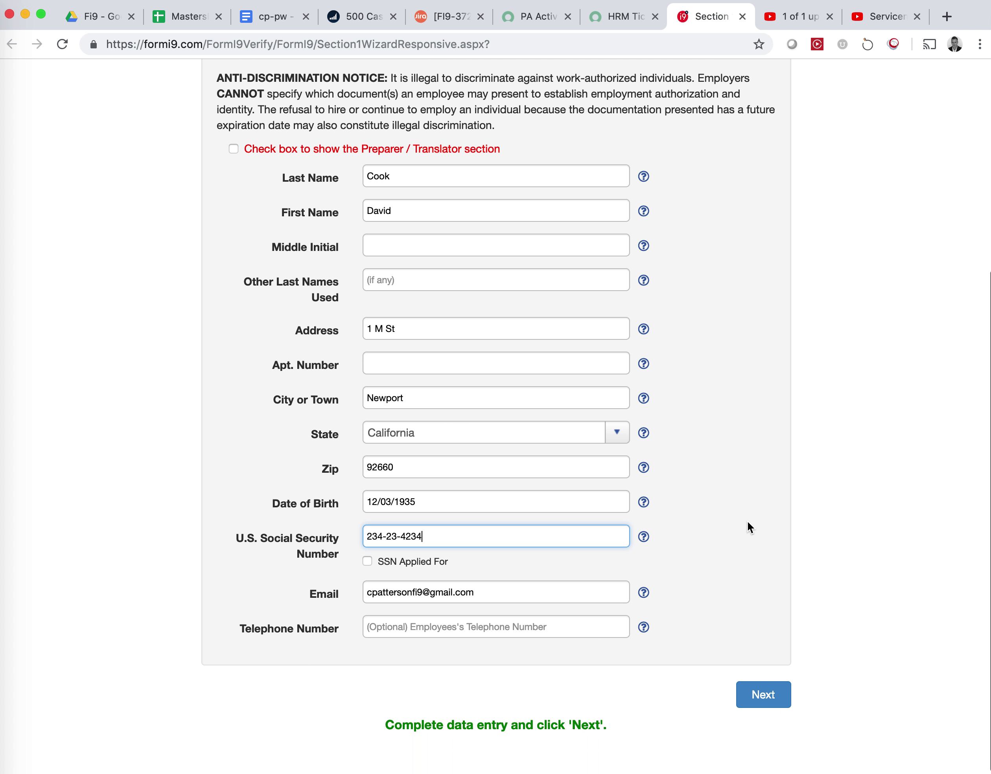
pyautogui.click(777, 710)
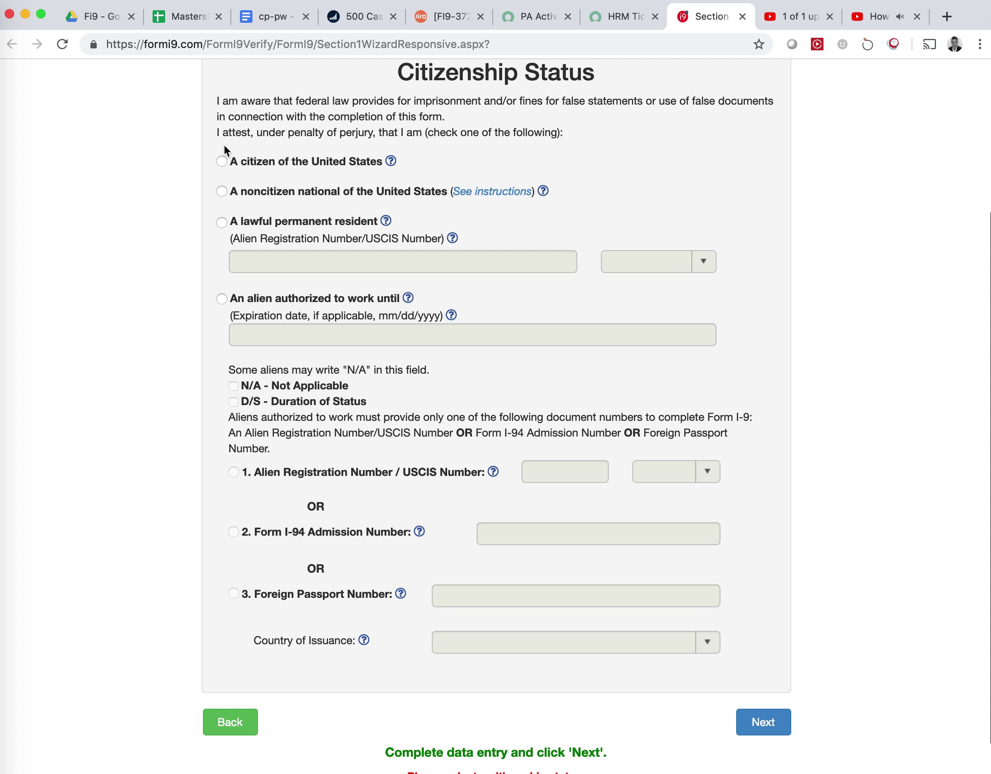
# Attest U.S. citizenship, e-sign Section 1 with the security answer, and return to the HRM Ticket.
pyautogui.click(224, 163)
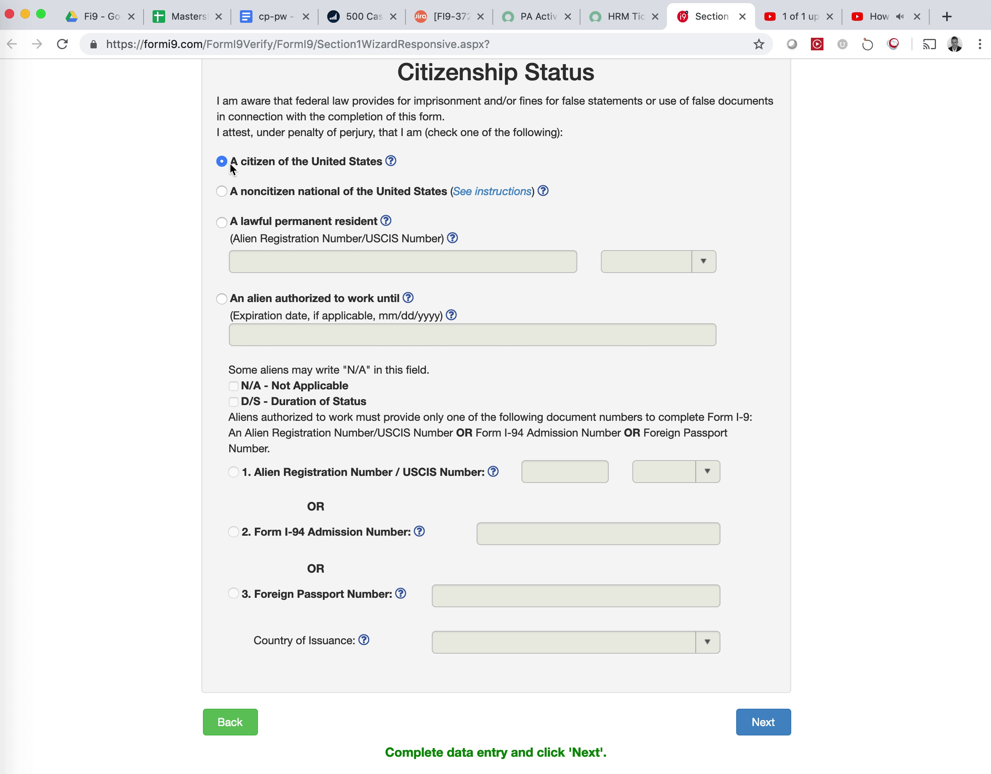
pyautogui.click(759, 719)
pyautogui.click(535, 469)
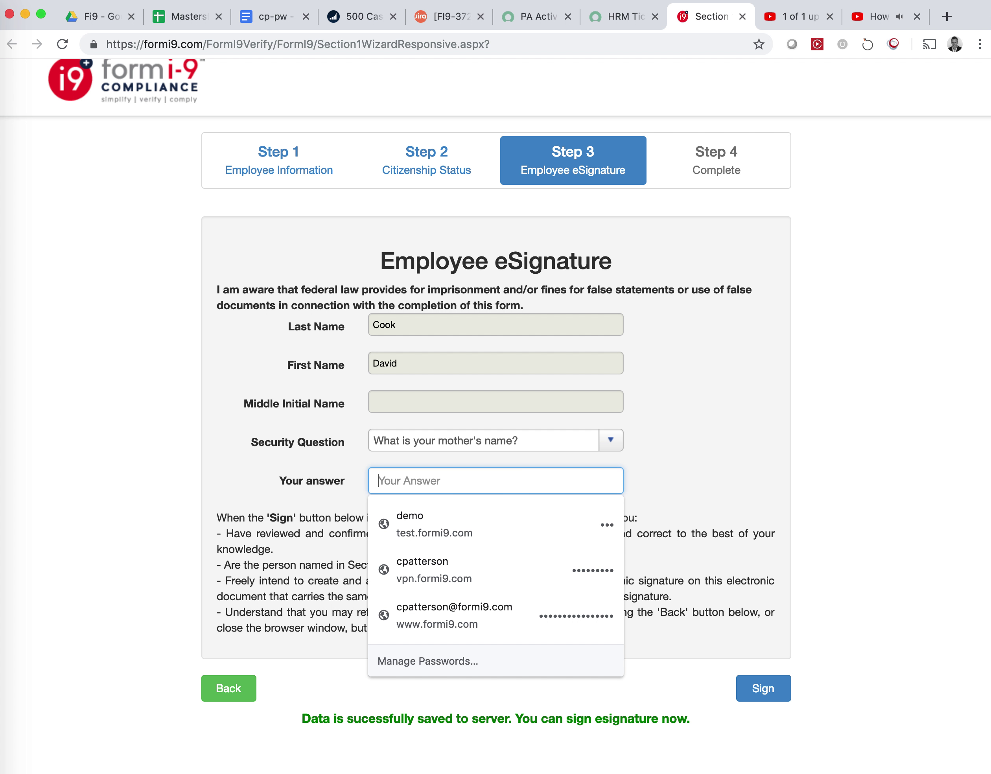
pyautogui.write('••••••')
pyautogui.click(760, 690)
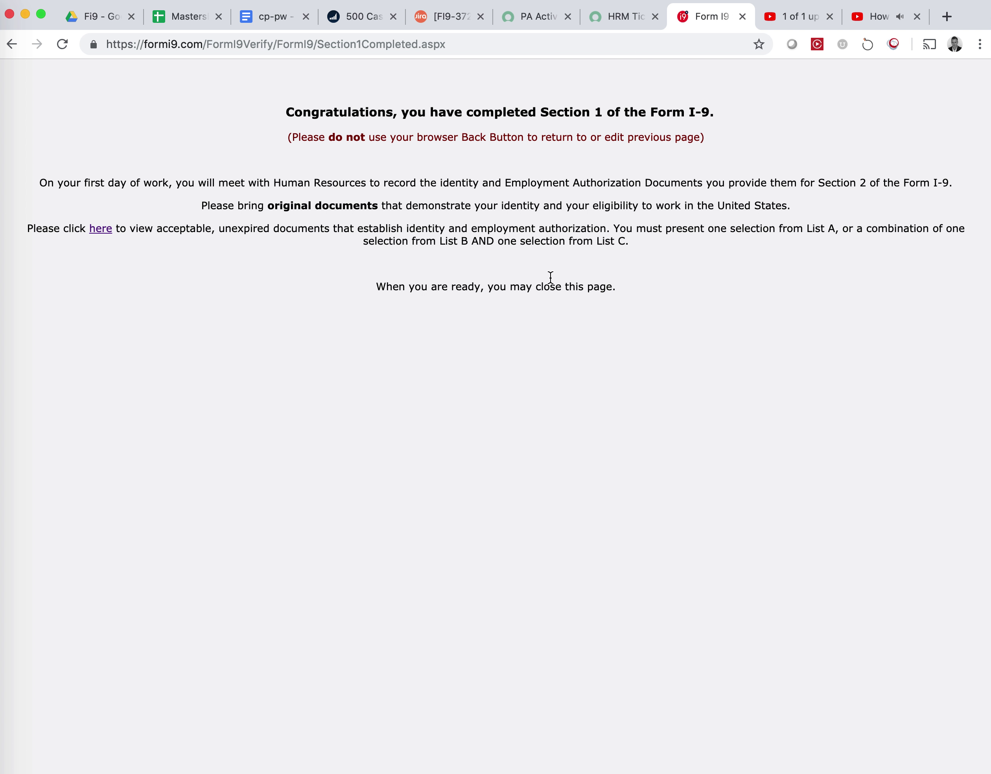
pyautogui.click(617, 18)
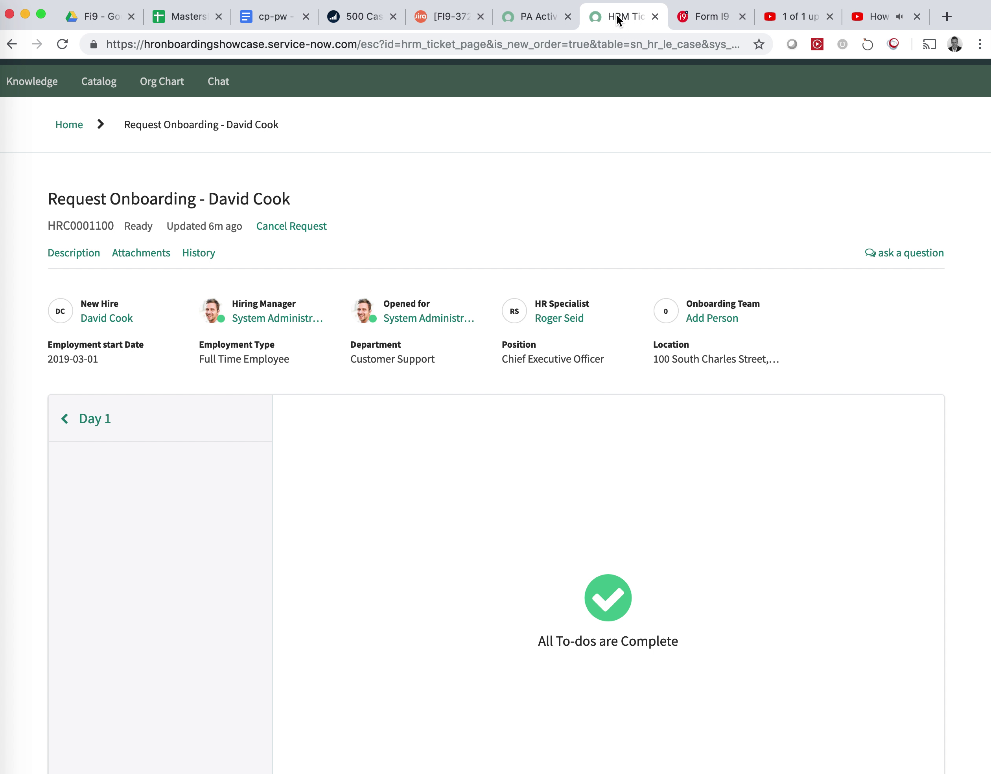
# In the PA Activity tab, filter the navigator for 'form i-9' and open Onboarding Cases.
pyautogui.click(526, 20)
pyautogui.click(153, 125)
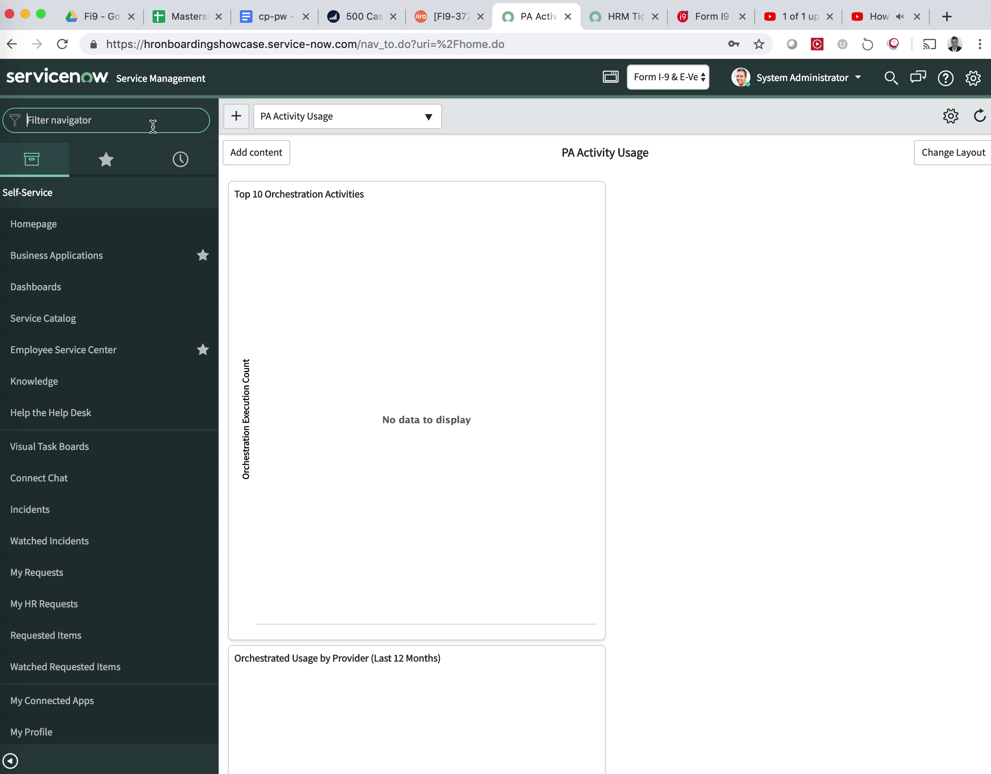
pyautogui.write('form ')
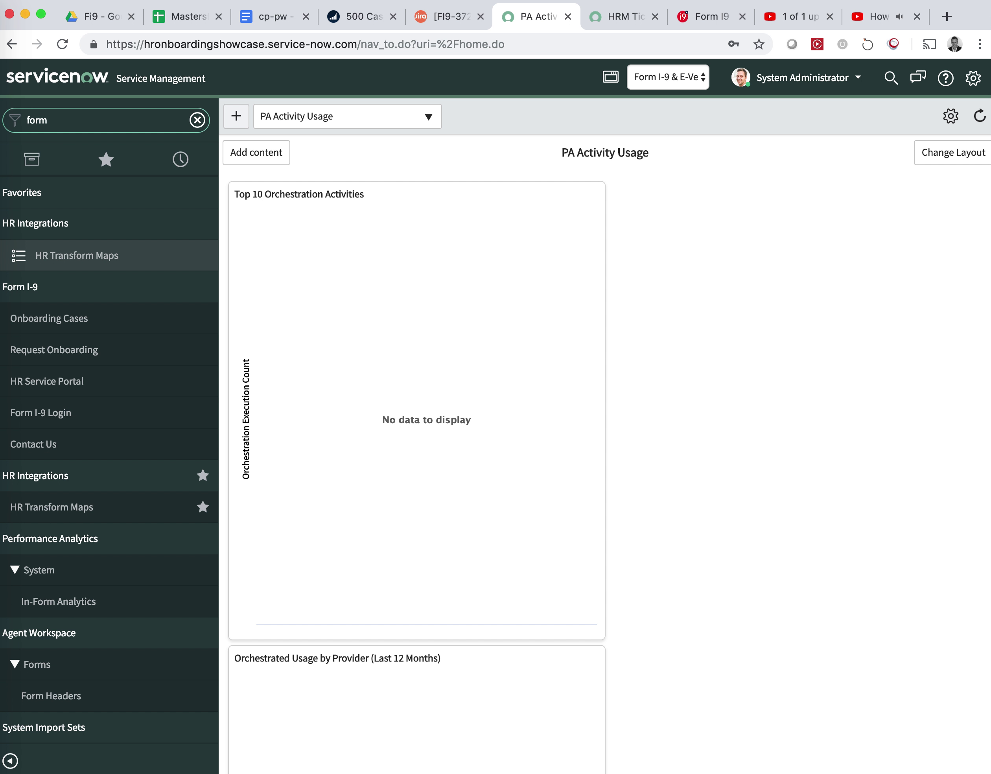
pyautogui.write('i-9')
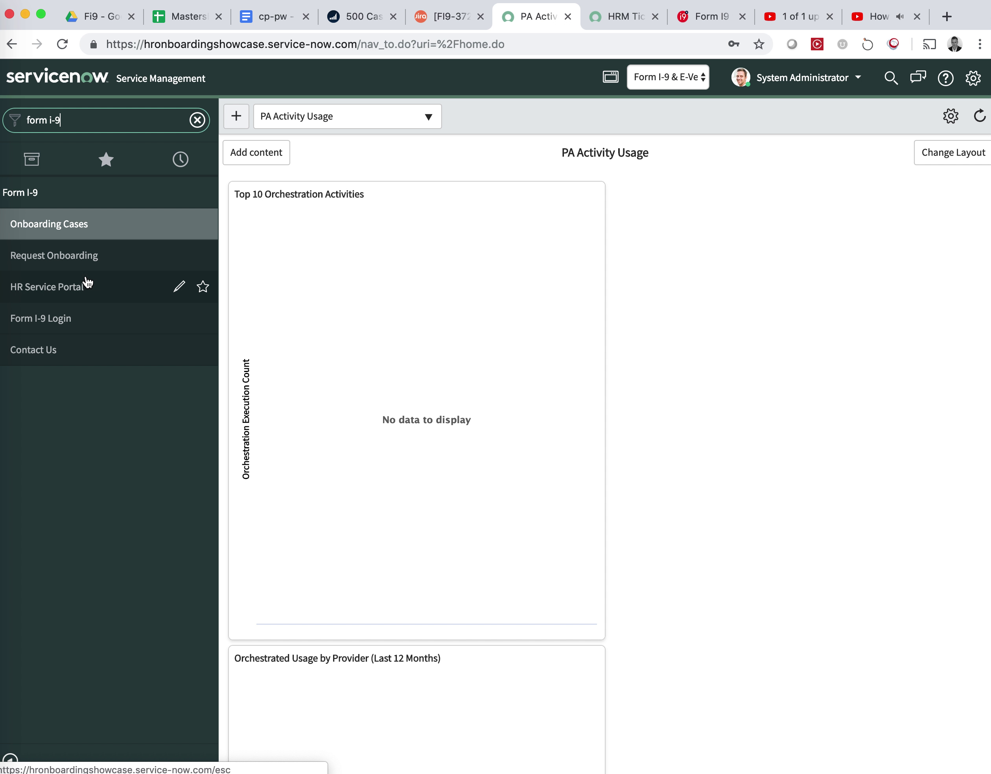
pyautogui.click(60, 223)
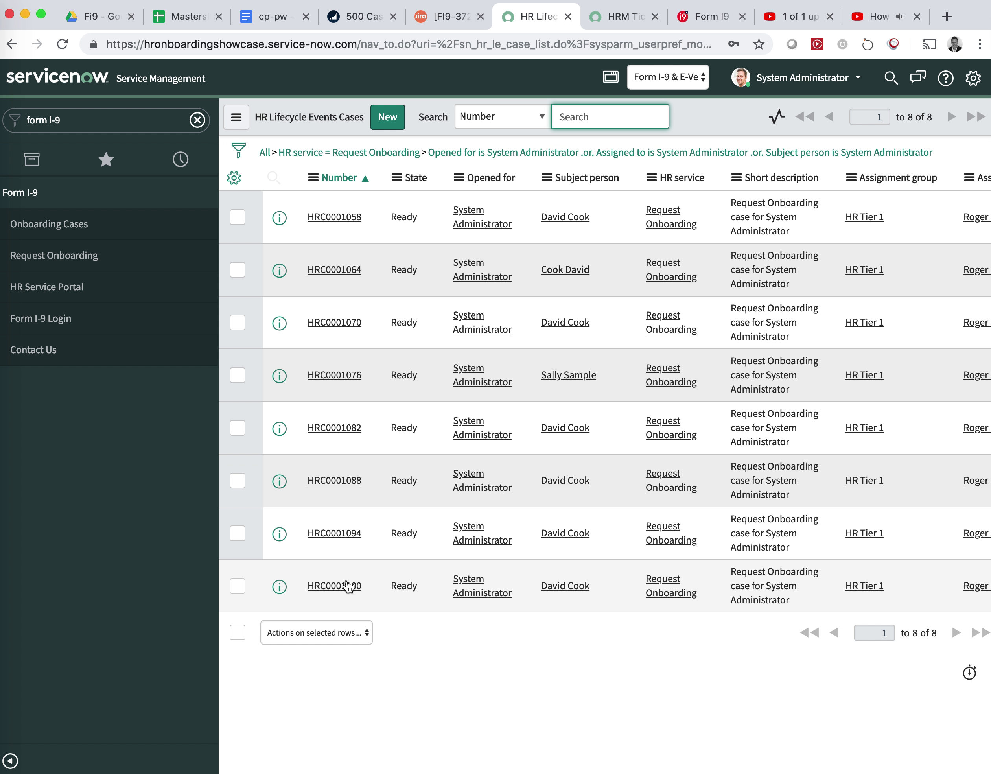
# Open case HRC0001100 and follow the I9 URL link under the I9 & E-Verify section.
pyautogui.click(344, 589)
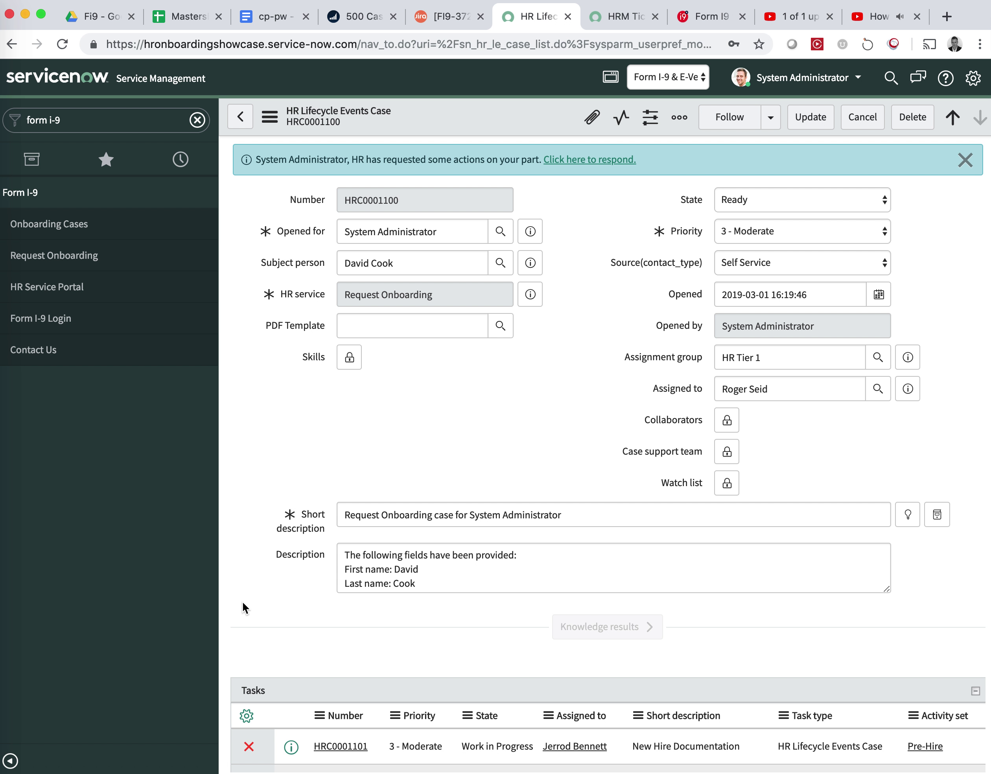
pyautogui.scroll(-5, 235, 501)
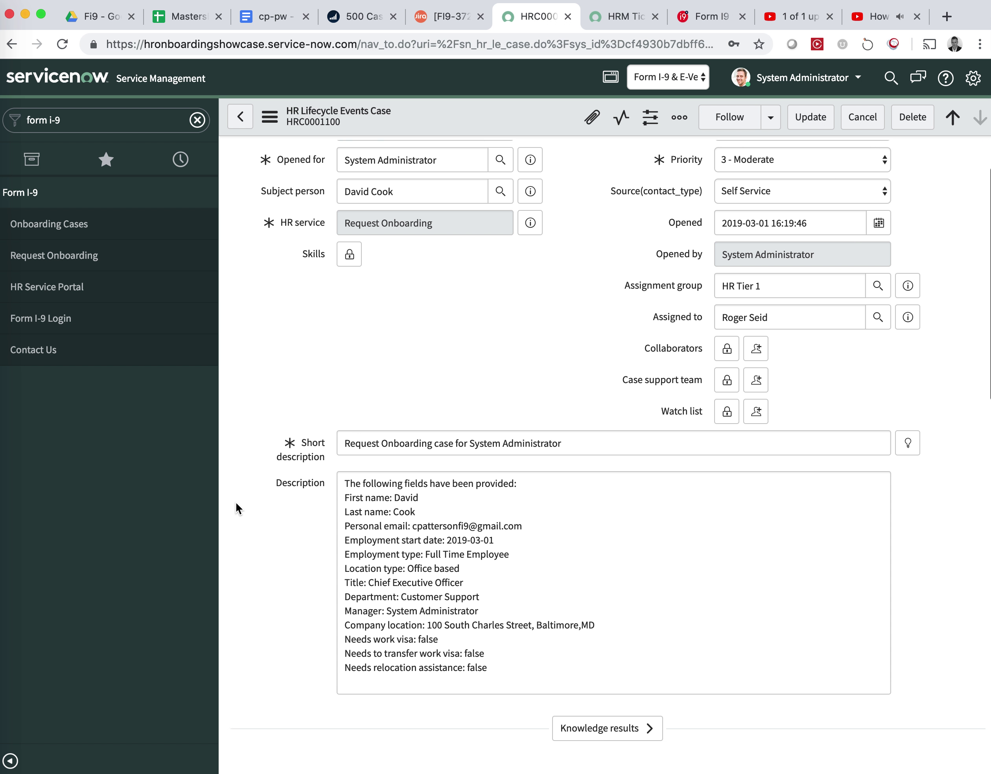
pyautogui.scroll(-10, 236, 501)
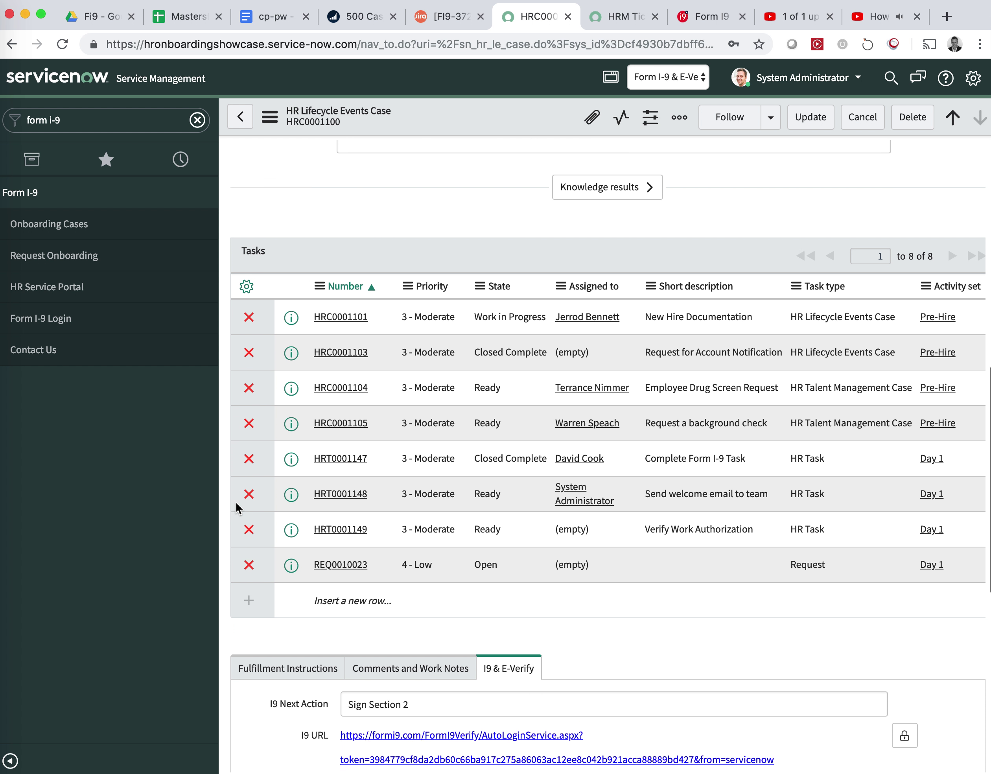
pyautogui.scroll(-1, 235, 501)
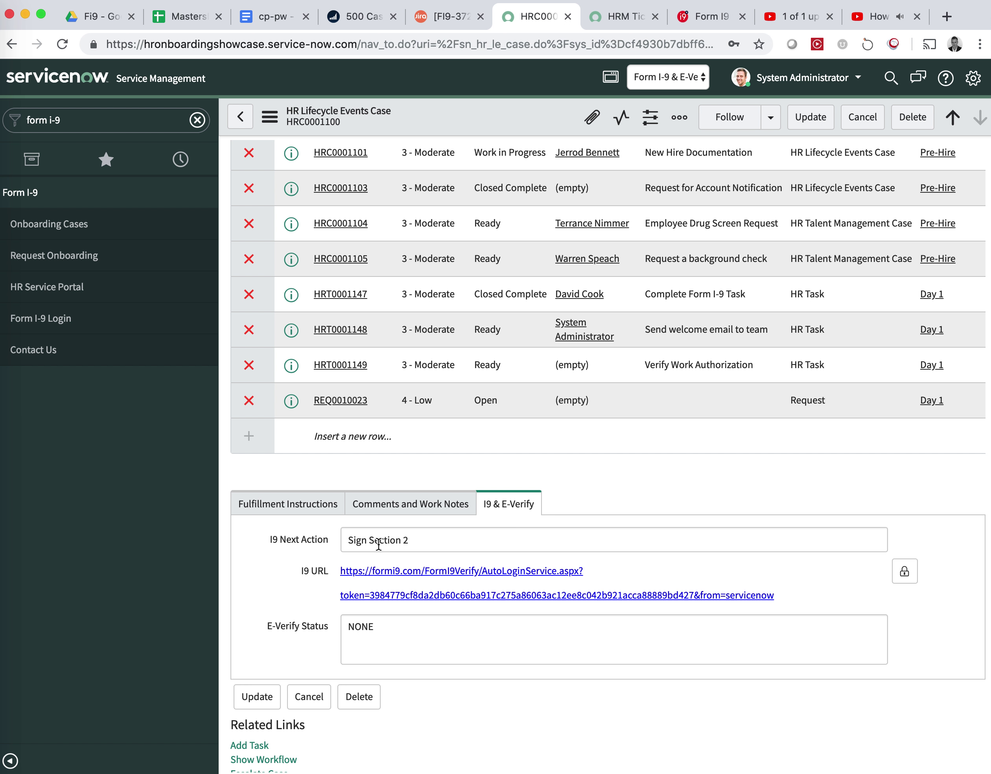
pyautogui.click(398, 572)
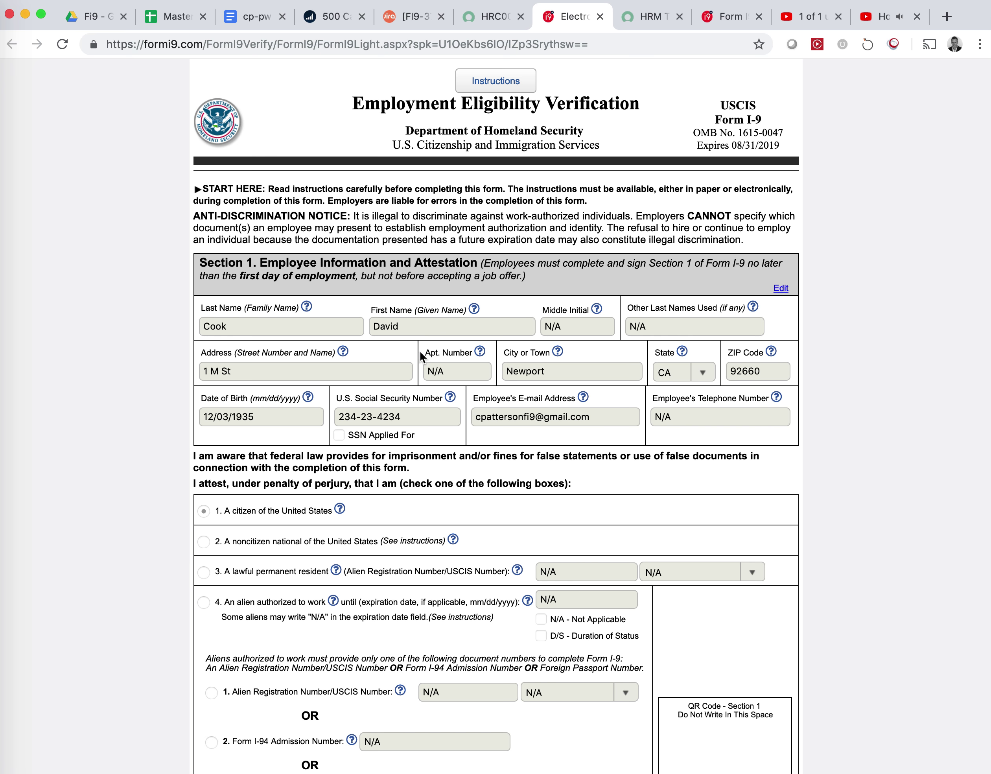
# Switch to List B and C documents and choose a Government ID card for List B.
pyautogui.scroll(-14, 368, 450)
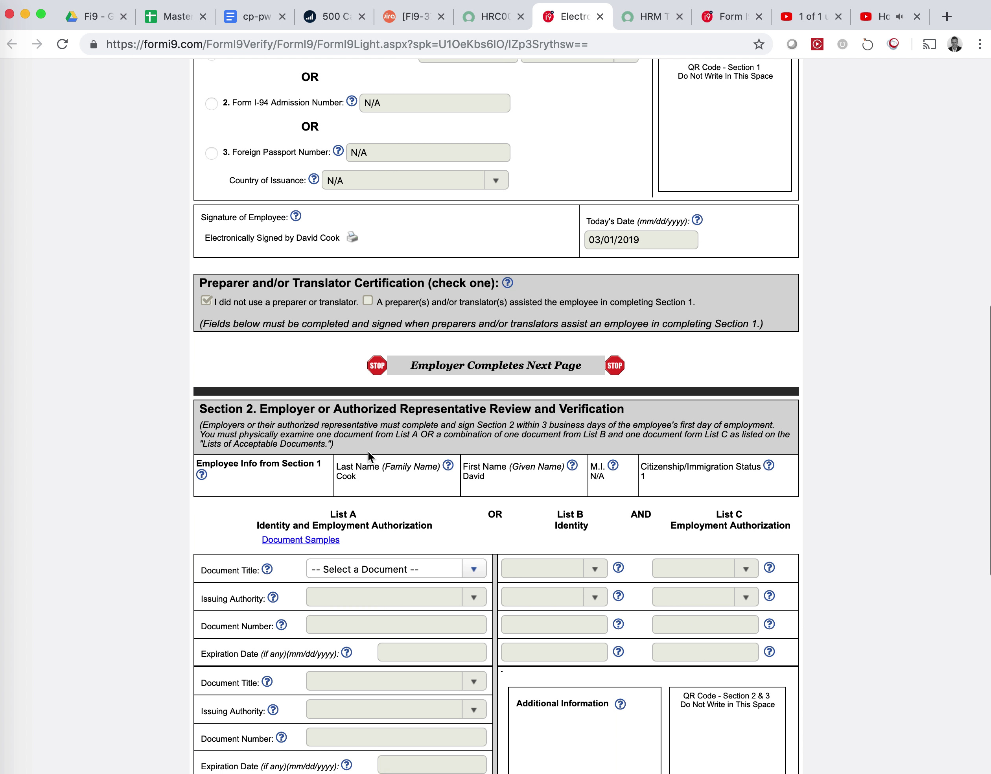
pyautogui.scroll(-3, 368, 450)
pyautogui.click(375, 413)
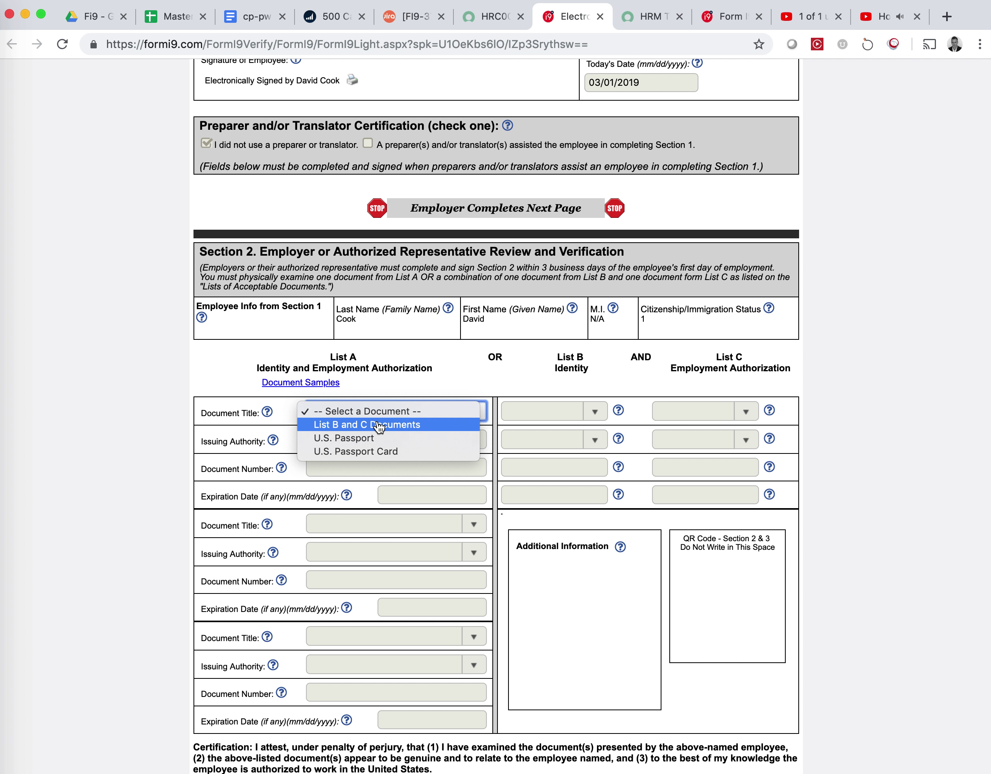
pyautogui.click(379, 425)
pyautogui.click(556, 420)
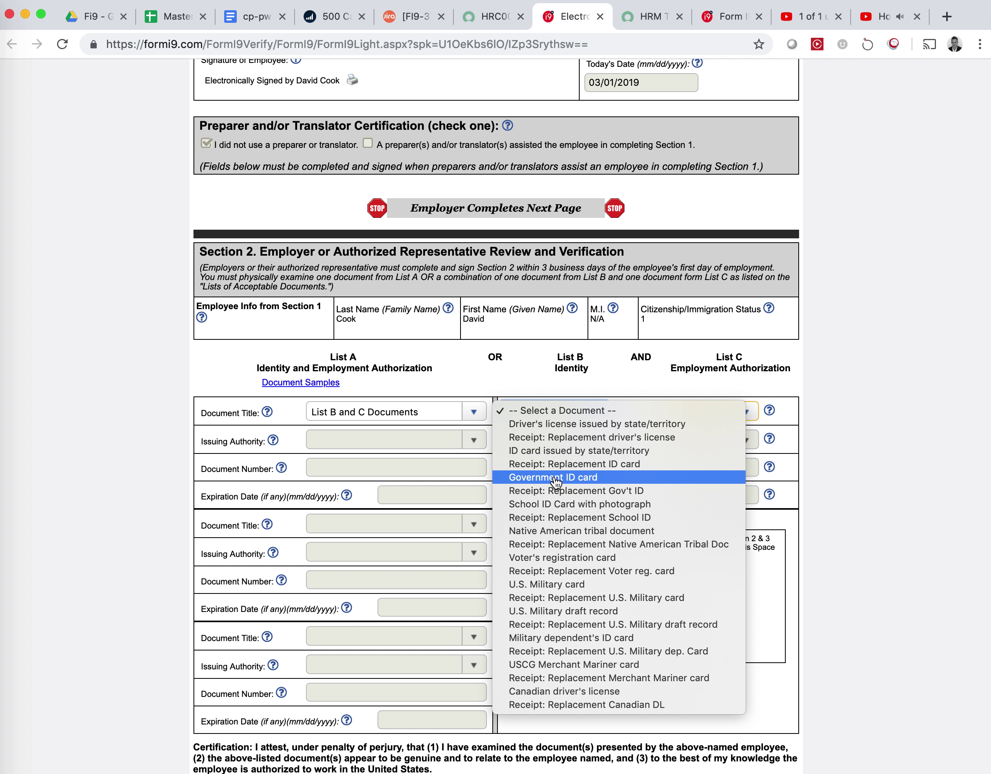
pyautogui.press('Escape')
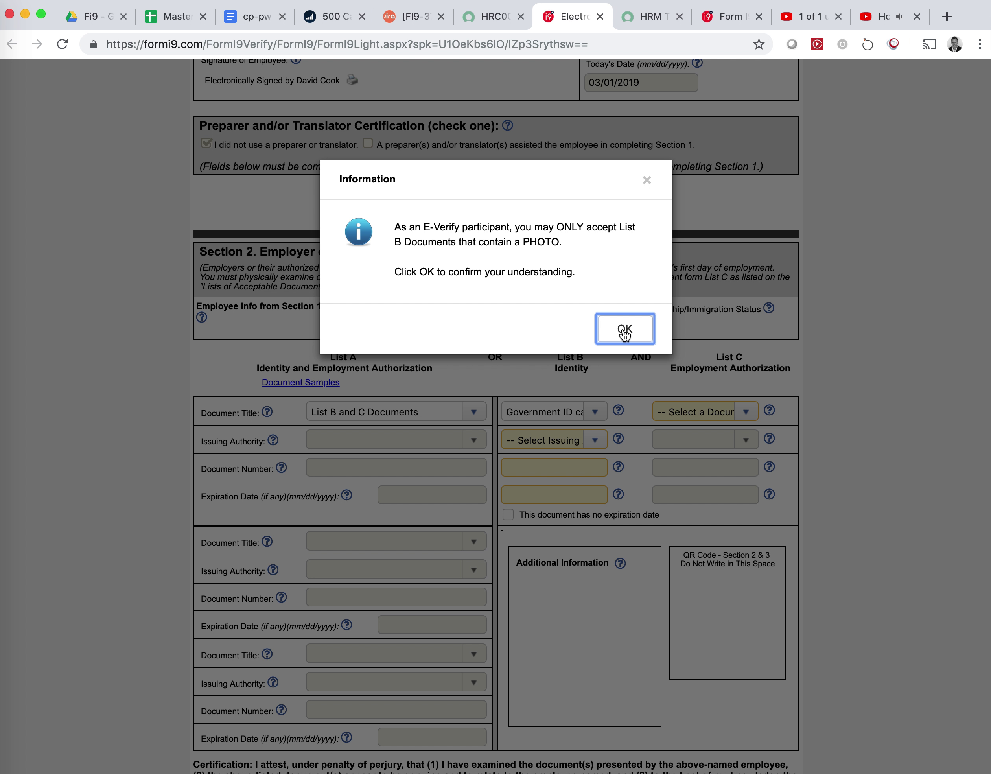
pyautogui.click(624, 330)
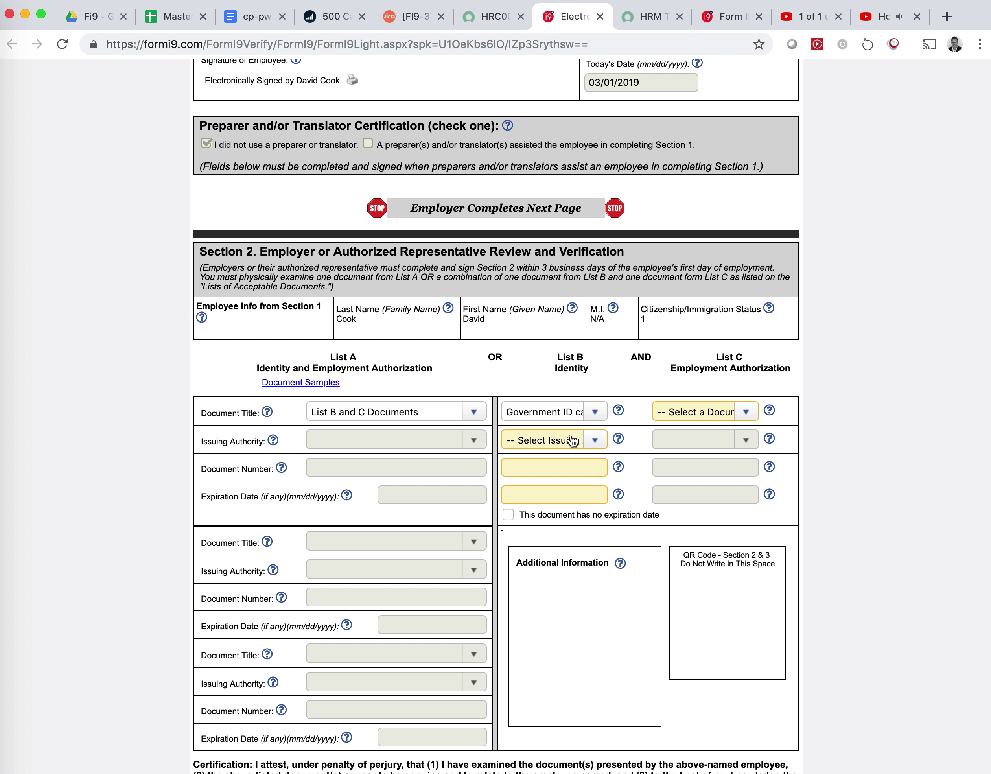
# Set the ID card's issuer to Mississippi, paste its number, and accept expiry 12/03/2019.
pyautogui.click(561, 447)
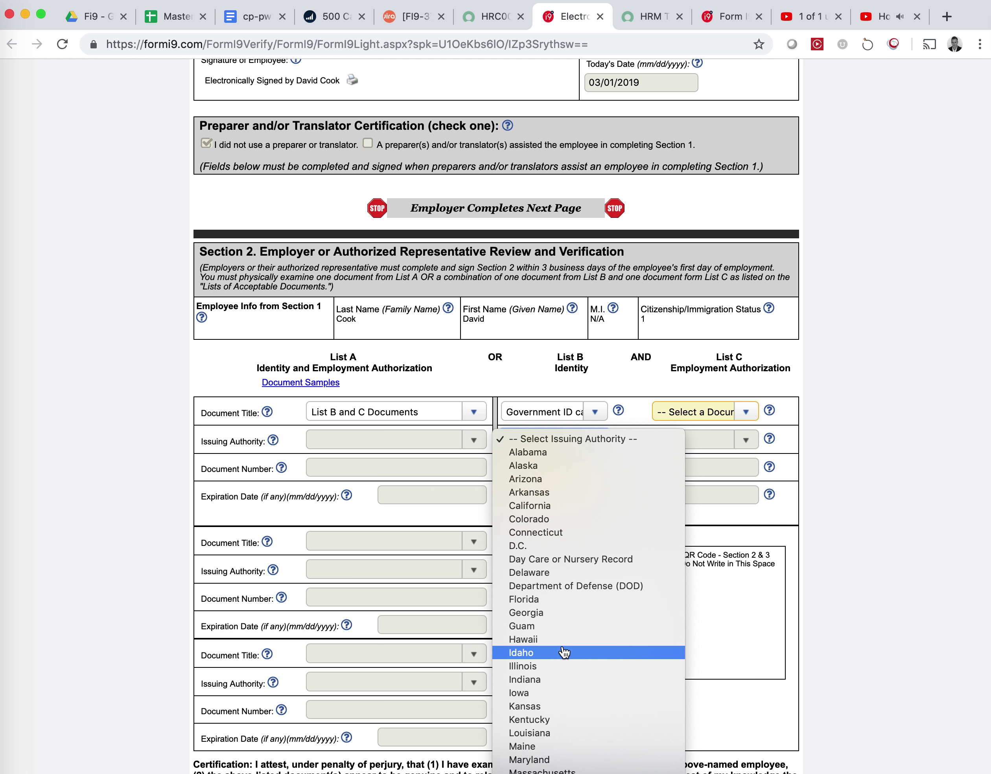
pyautogui.scroll(-3, 564, 652)
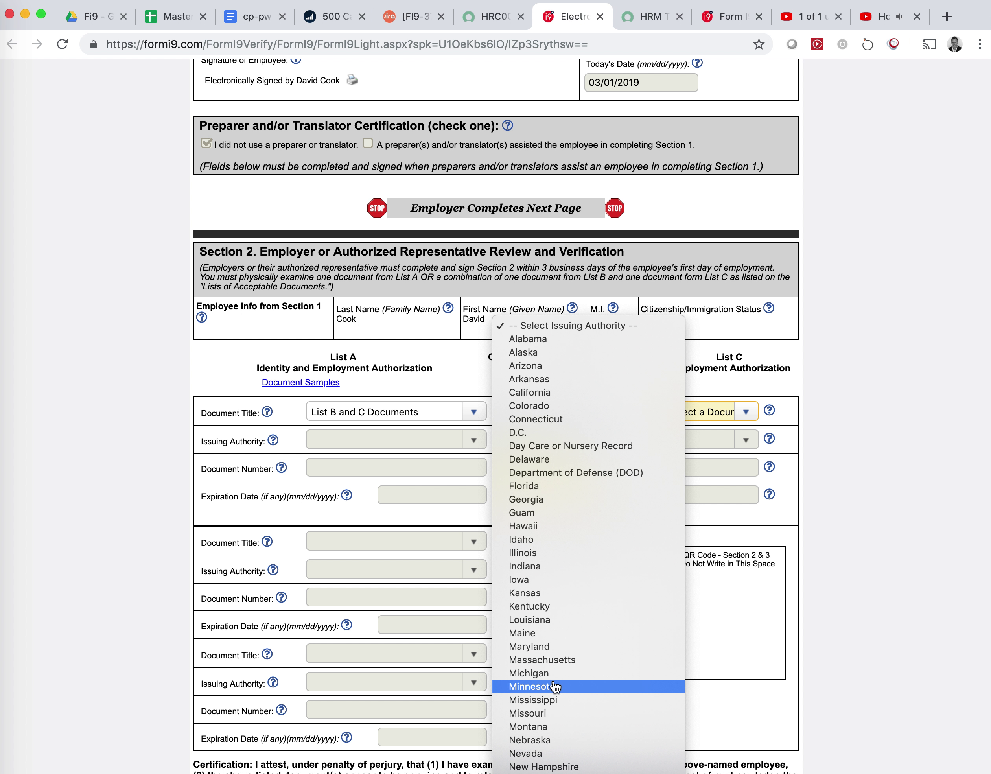
pyautogui.click(554, 699)
pyautogui.click(571, 474)
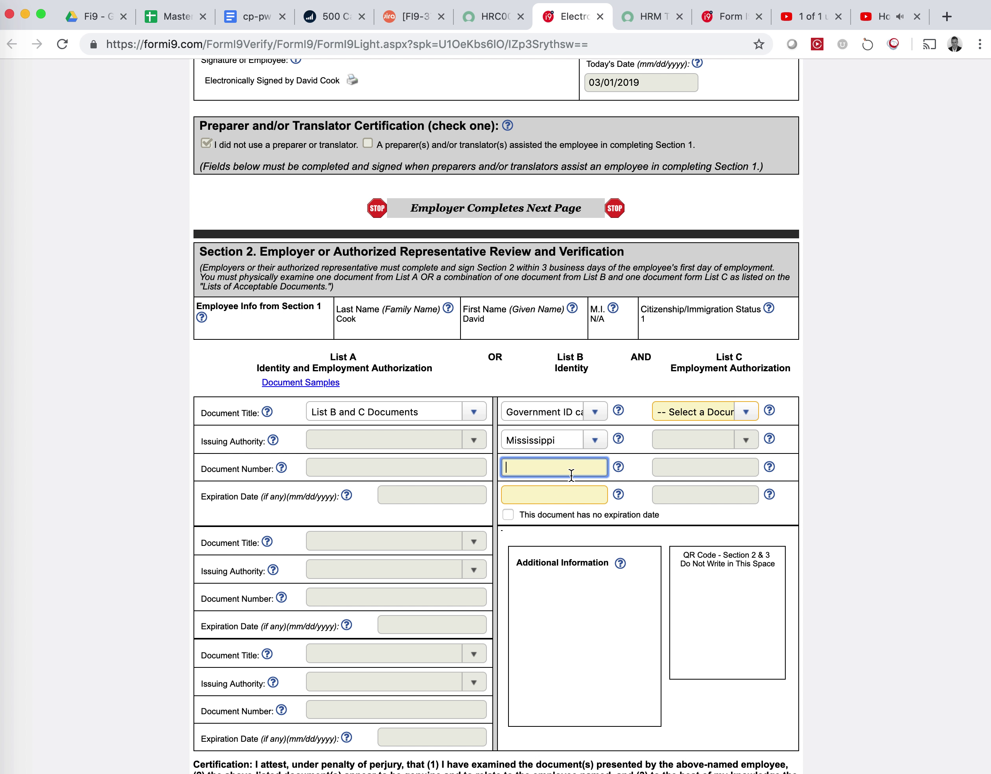
pyautogui.click(554, 495)
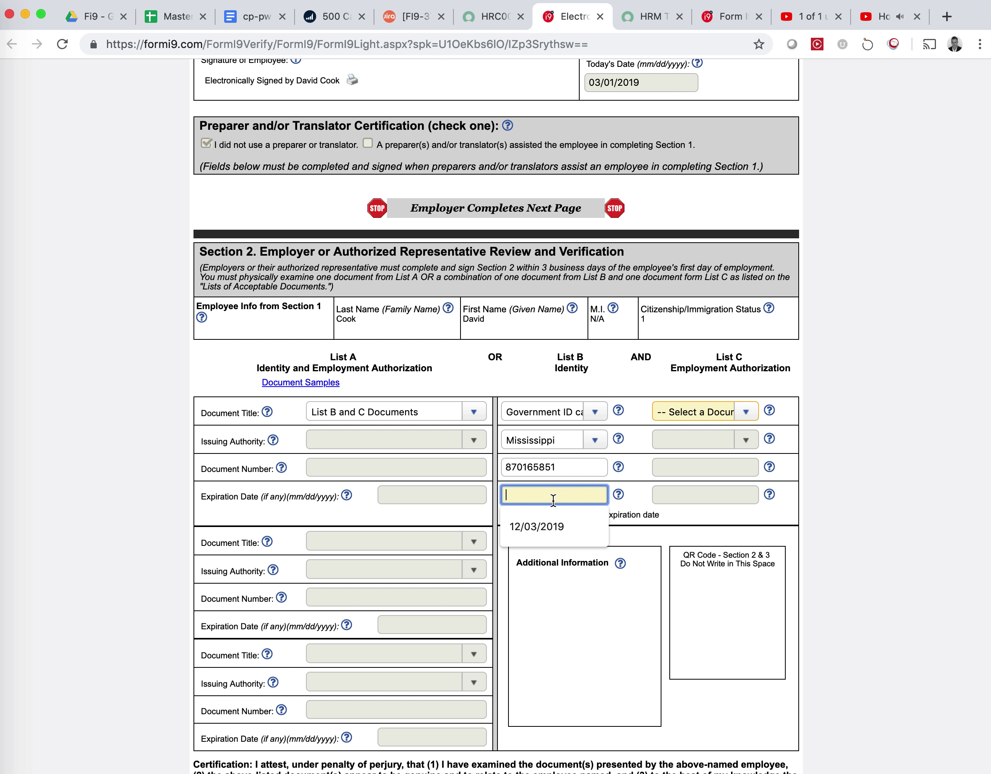
pyautogui.click(547, 526)
# Add an unrestricted Social Security Card issued by Dept of Health Education and Welfare, with its number.
pyautogui.click(675, 416)
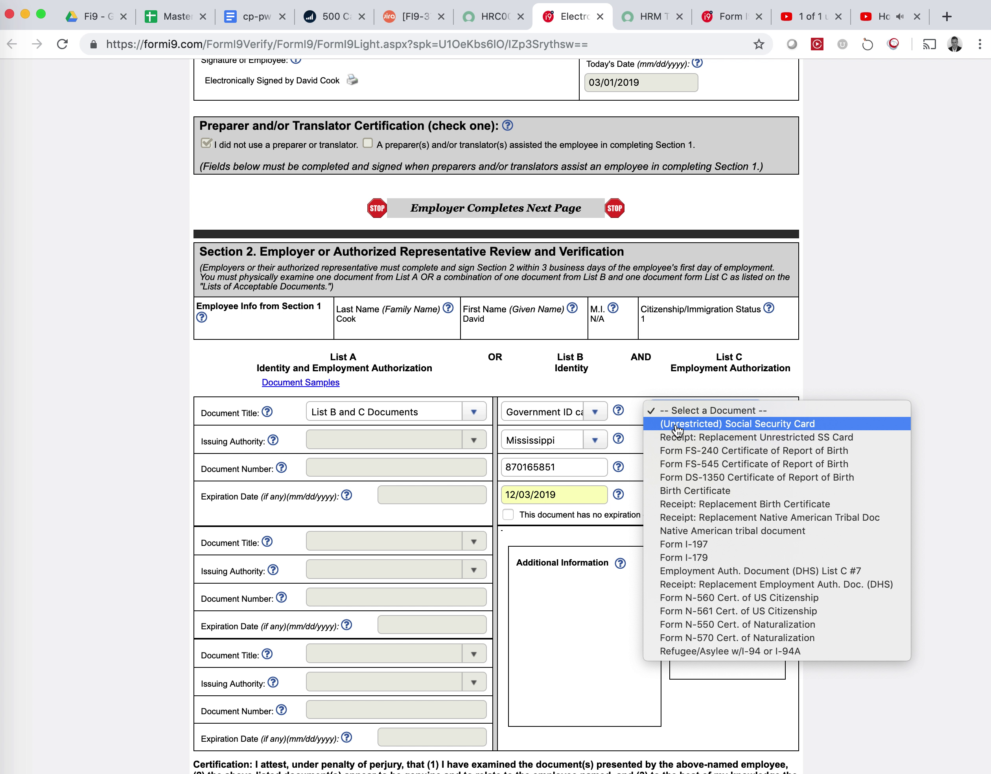
pyautogui.click(677, 424)
pyautogui.click(680, 440)
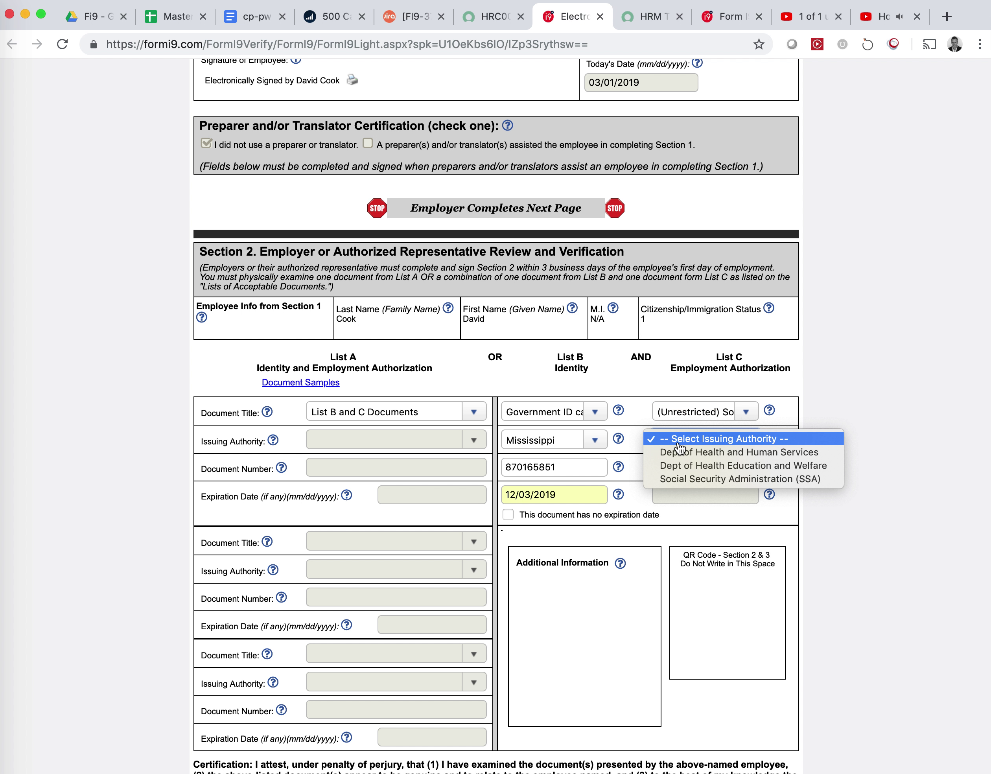
pyautogui.click(683, 466)
pyautogui.click(683, 472)
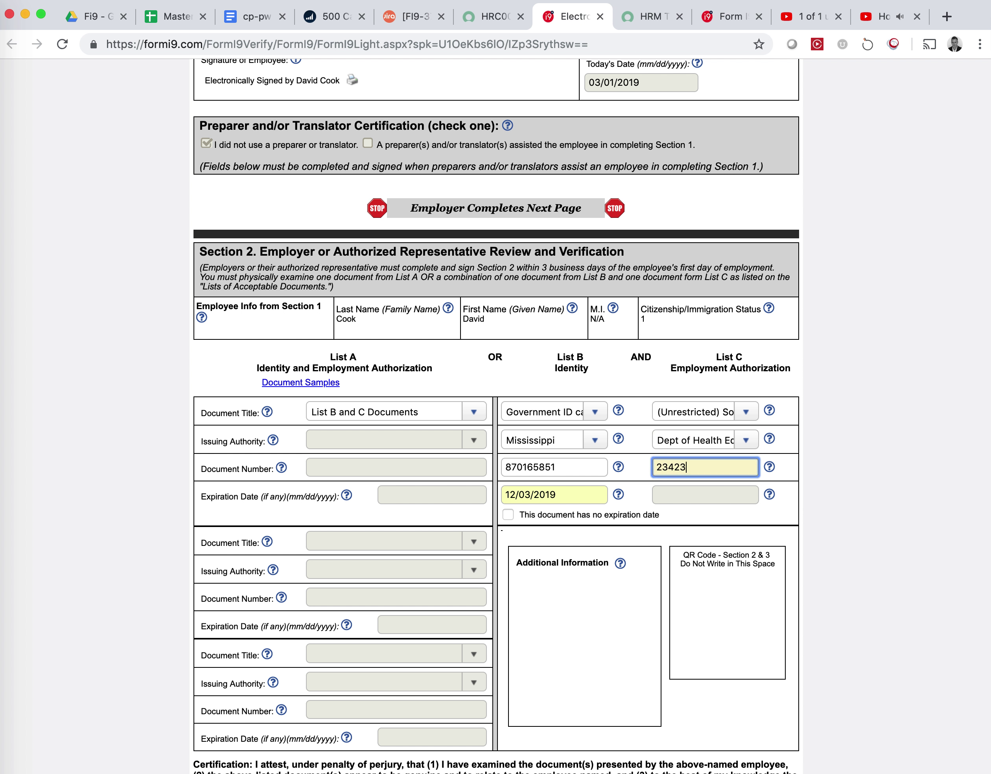
pyautogui.scroll(-5, 640, 525)
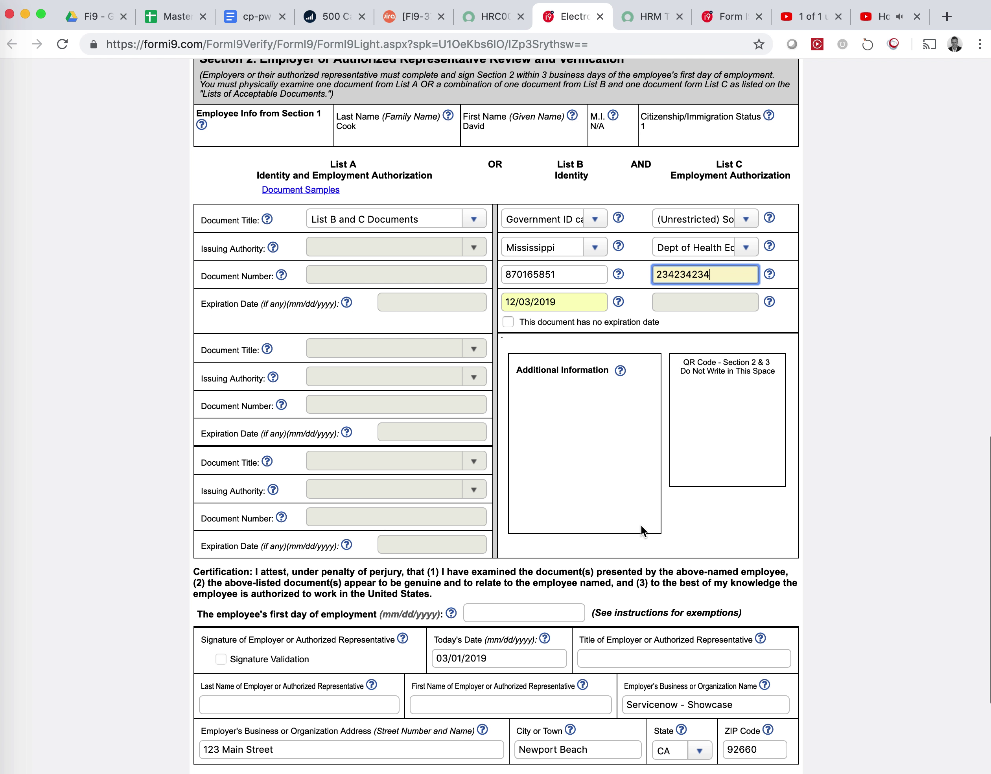
# Enter first day 03/01/2019, title Auth Rep, and the representative's last and first names.
pyautogui.click(544, 529)
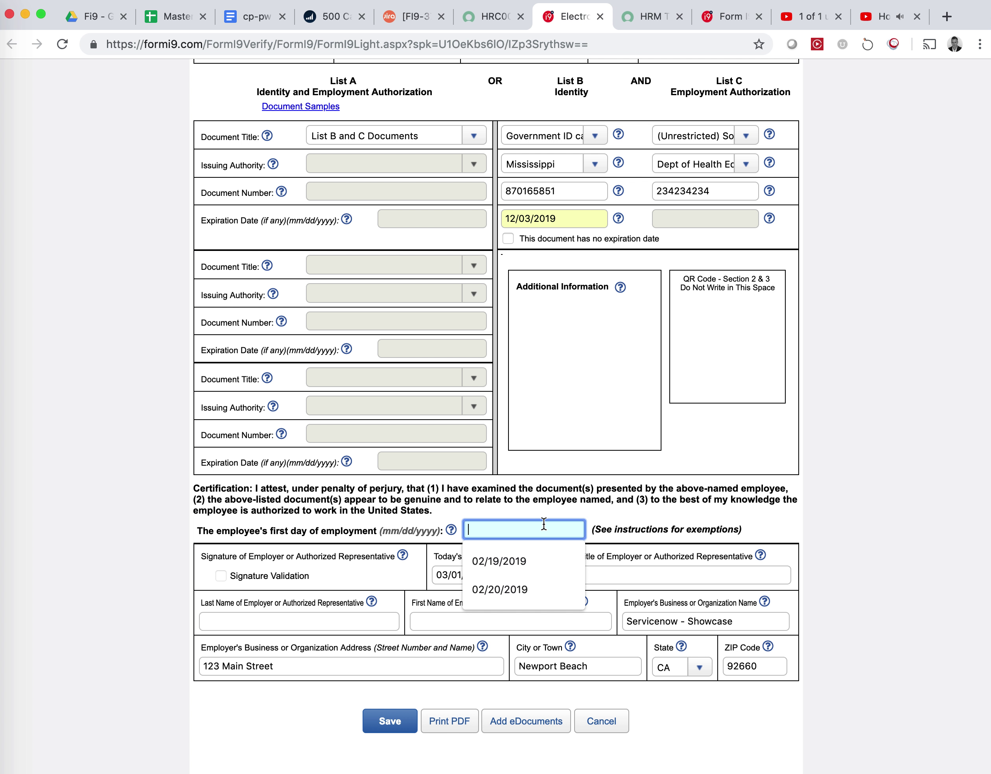
pyautogui.write('03/01/2019')
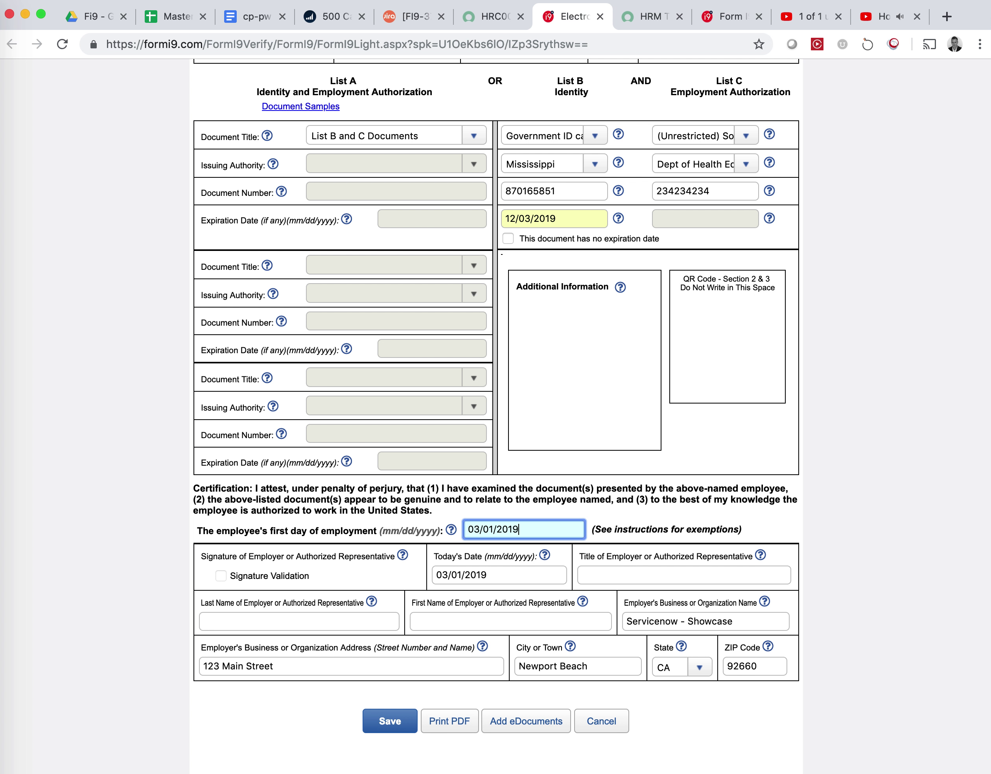
pyautogui.press('Tab')
pyautogui.press('Tab')
pyautogui.write('A')
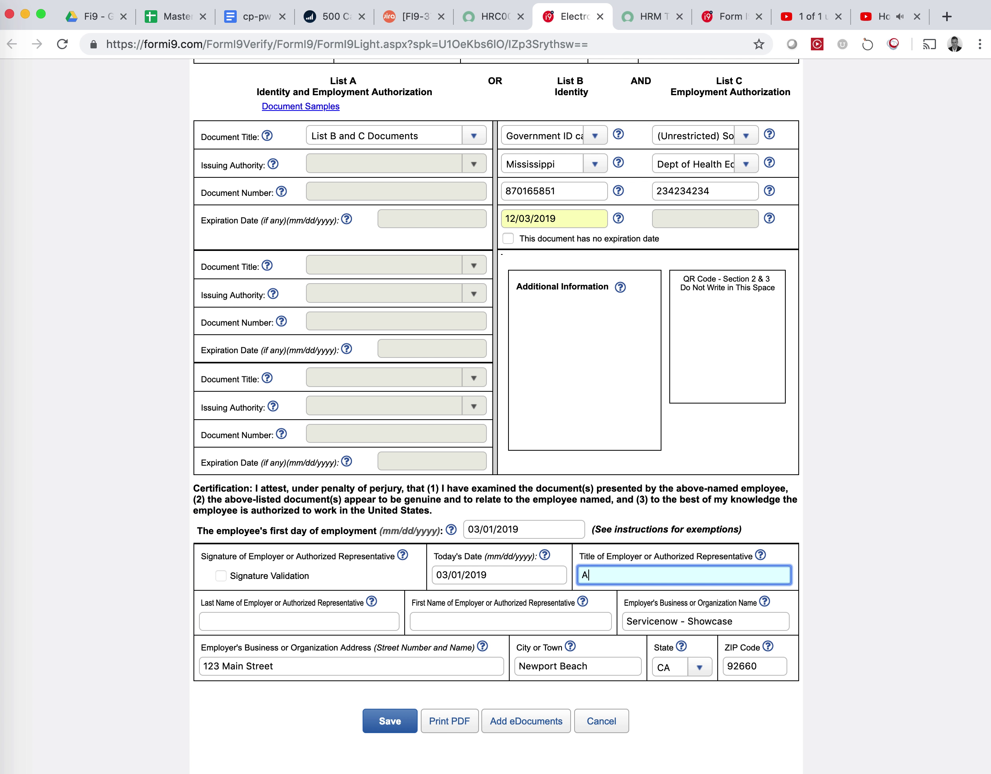
pyautogui.write('uth Rep')
pyautogui.press('Tab')
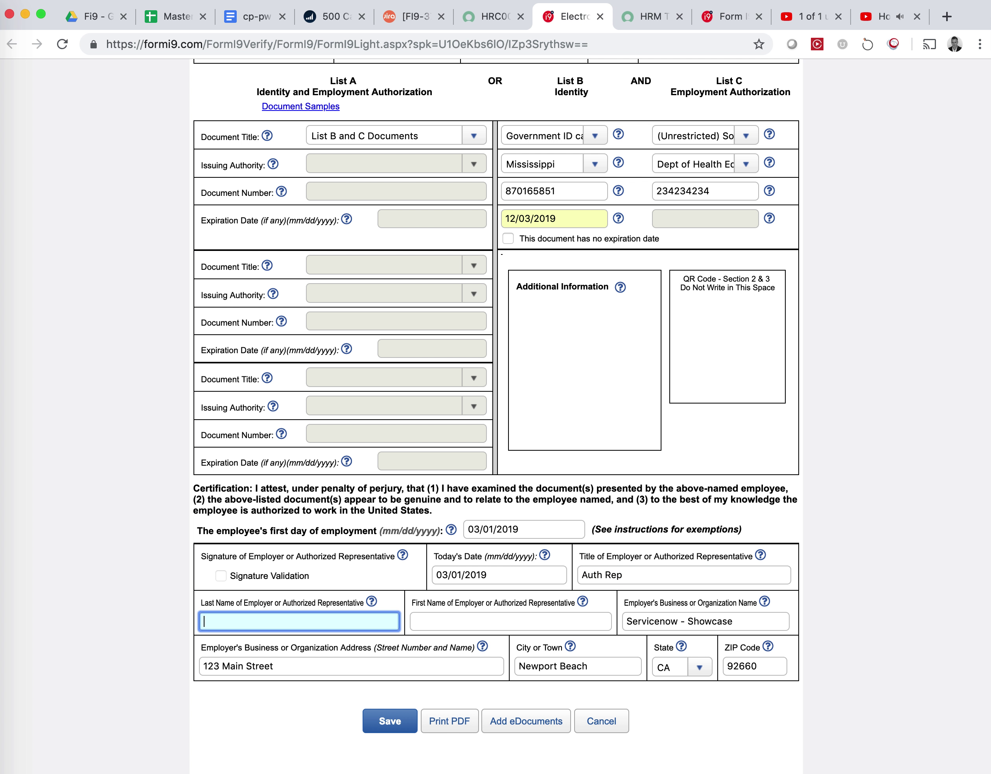
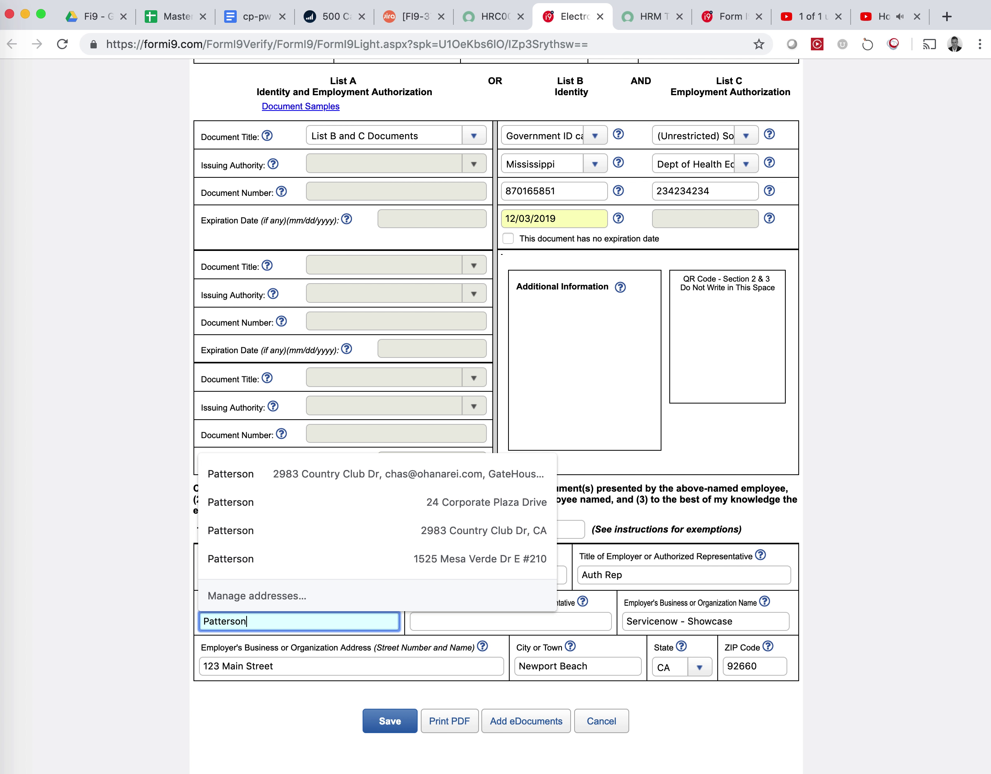
pyautogui.press('Tab')
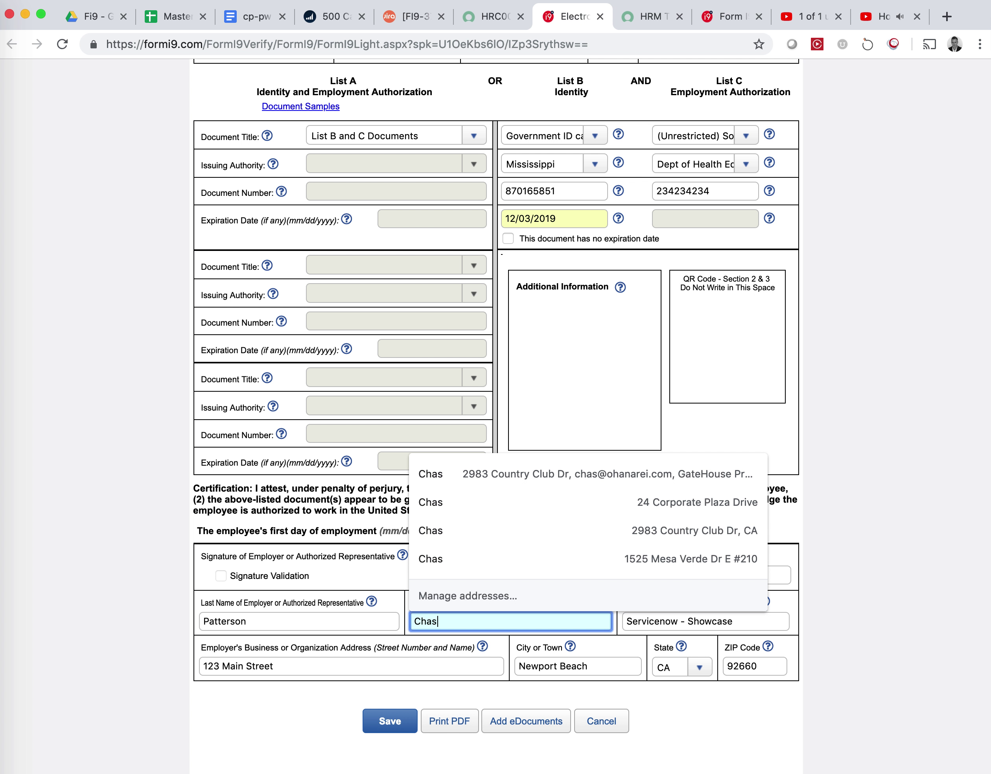
pyautogui.press('Tab')
# Validate the signature, e-sign Section 2 with the security answer, and close the form.
pyautogui.click(221, 576)
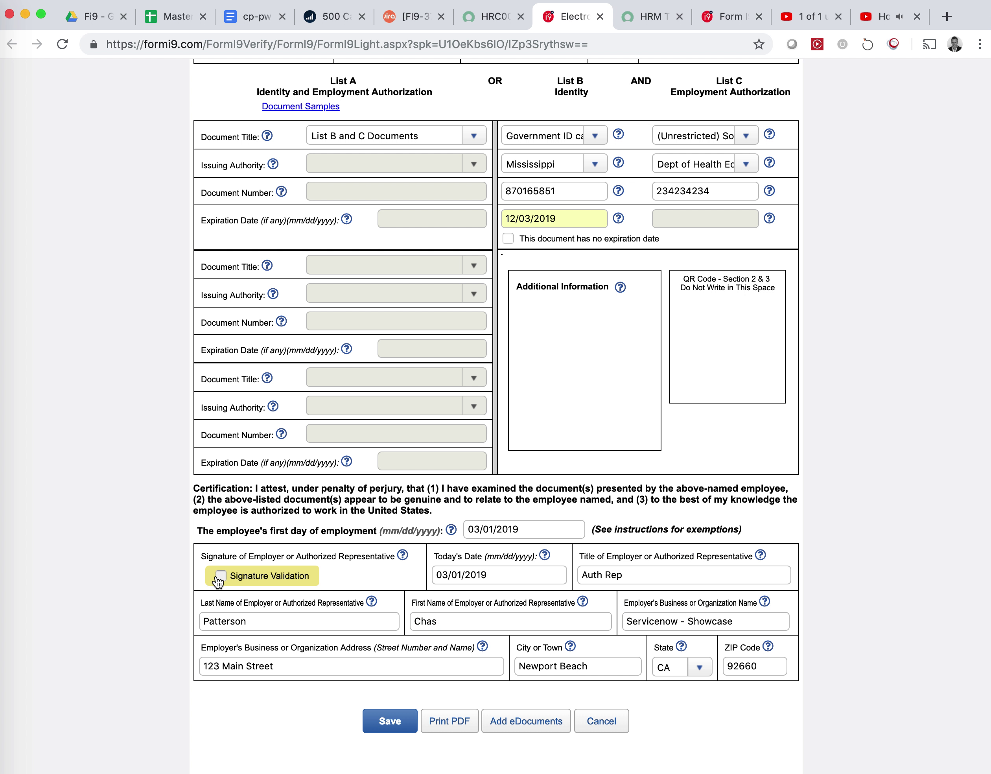
pyautogui.click(594, 250)
pyautogui.write('demo')
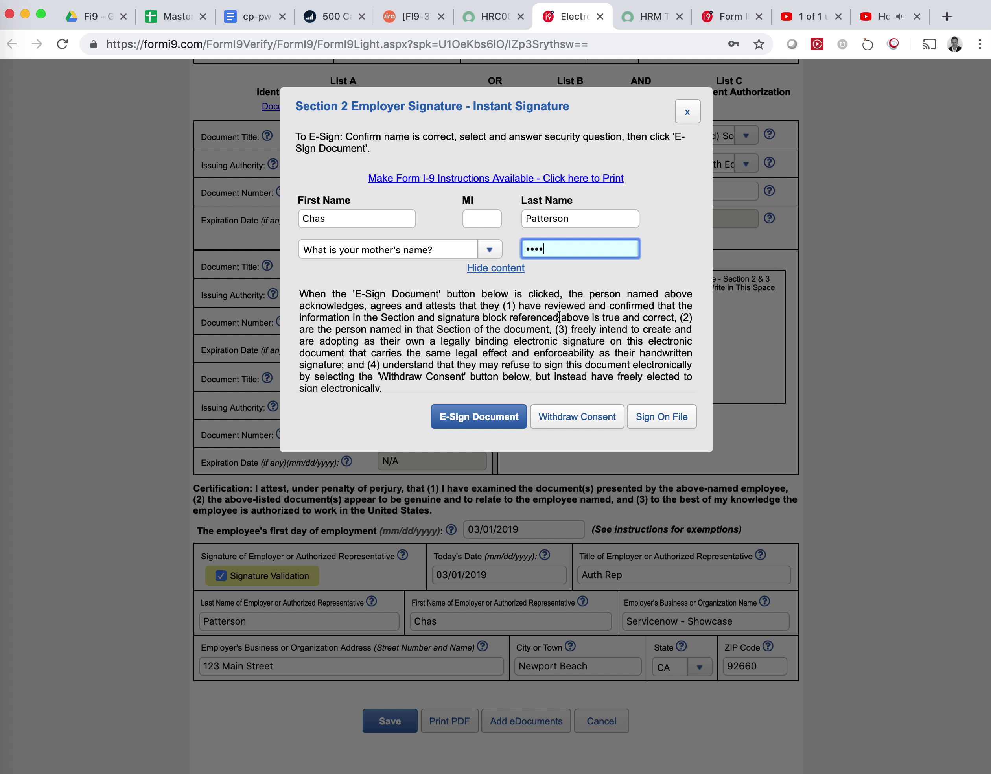
pyautogui.click(493, 422)
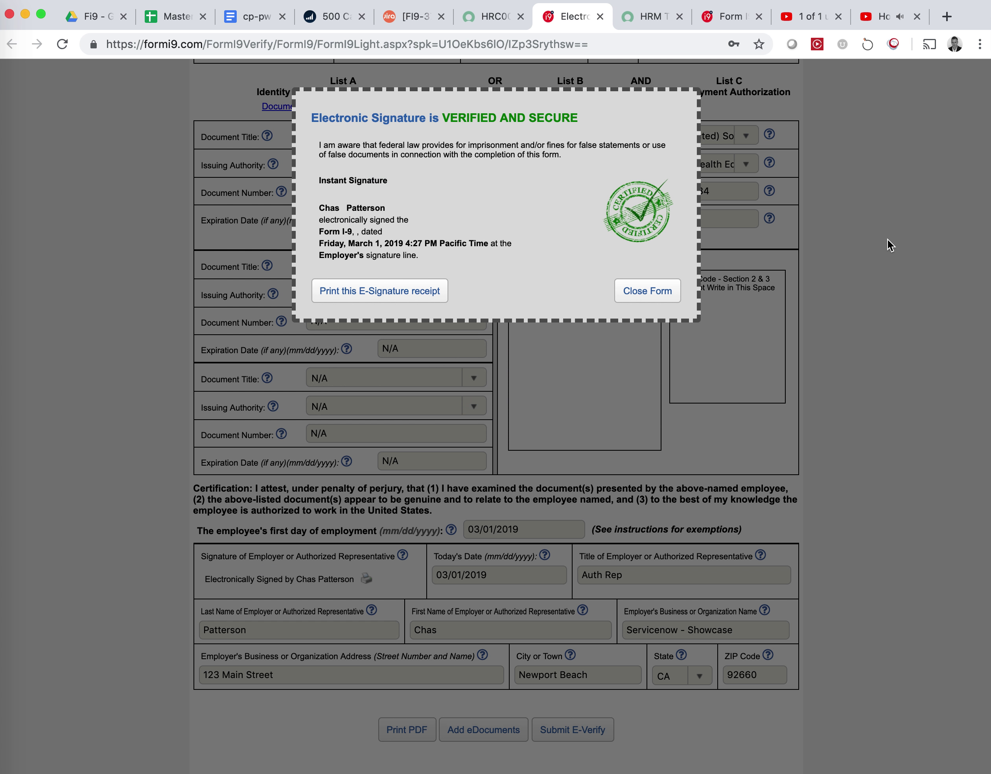
pyautogui.click(655, 301)
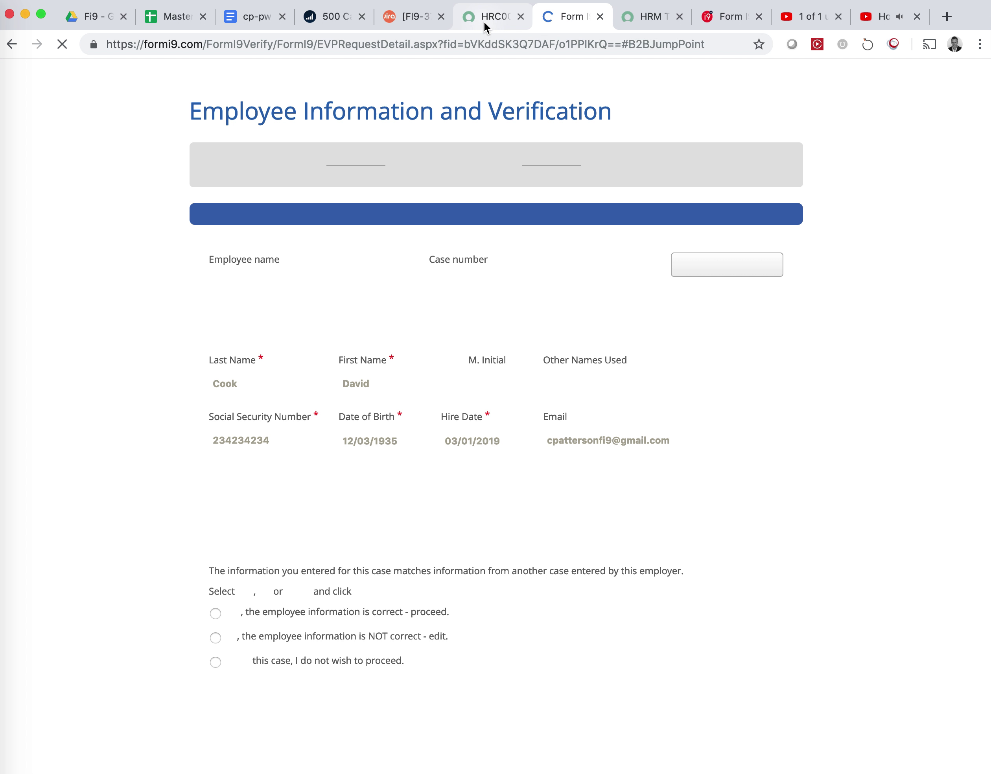
pyautogui.click(484, 21)
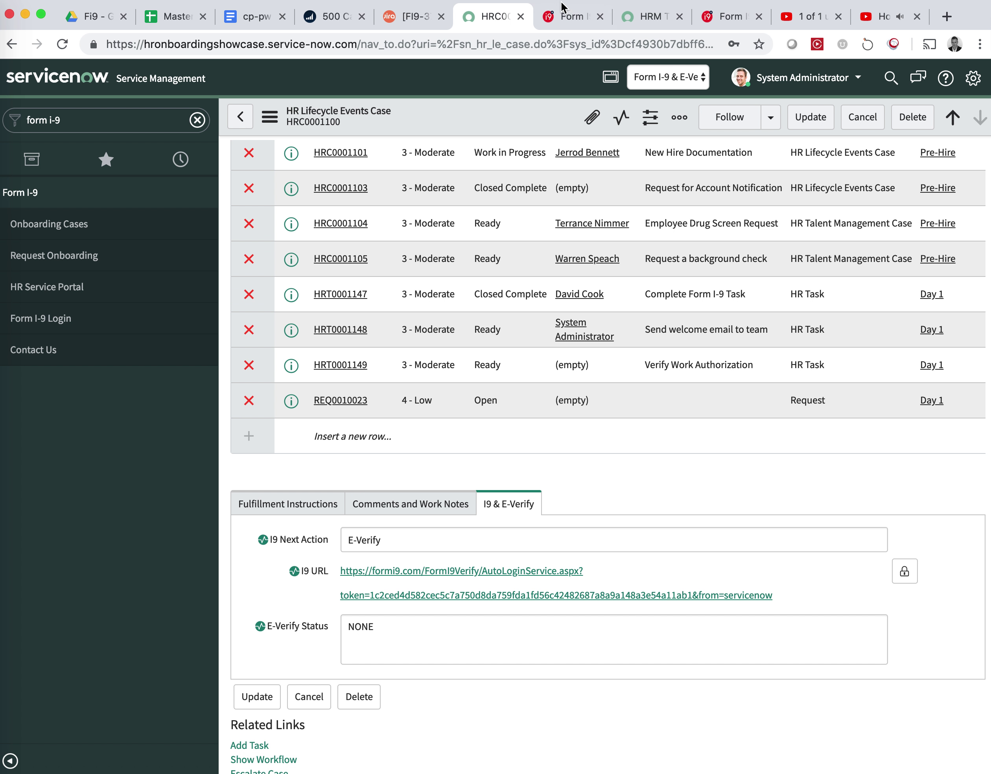
# Switch to the Form I-9 tab showing the E-Verify verification results.
pyautogui.click(562, 20)
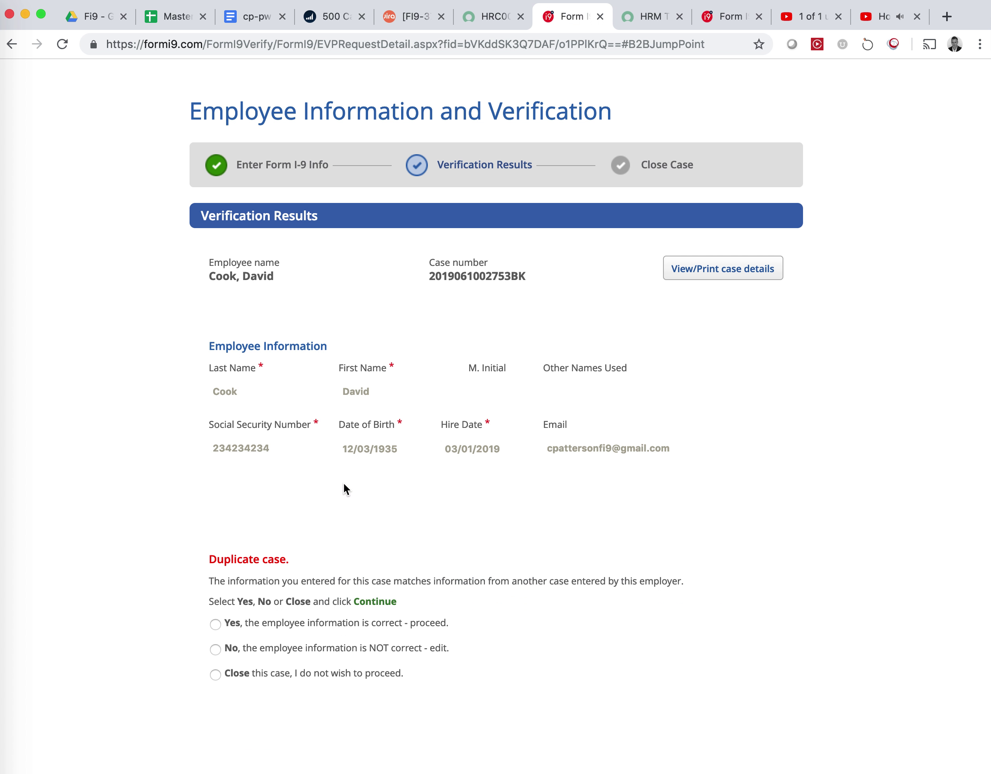
# Confirm the employee information is correct and continue past the duplicate-case pages to Employment Authorized.
pyautogui.doubleClick(235, 440)
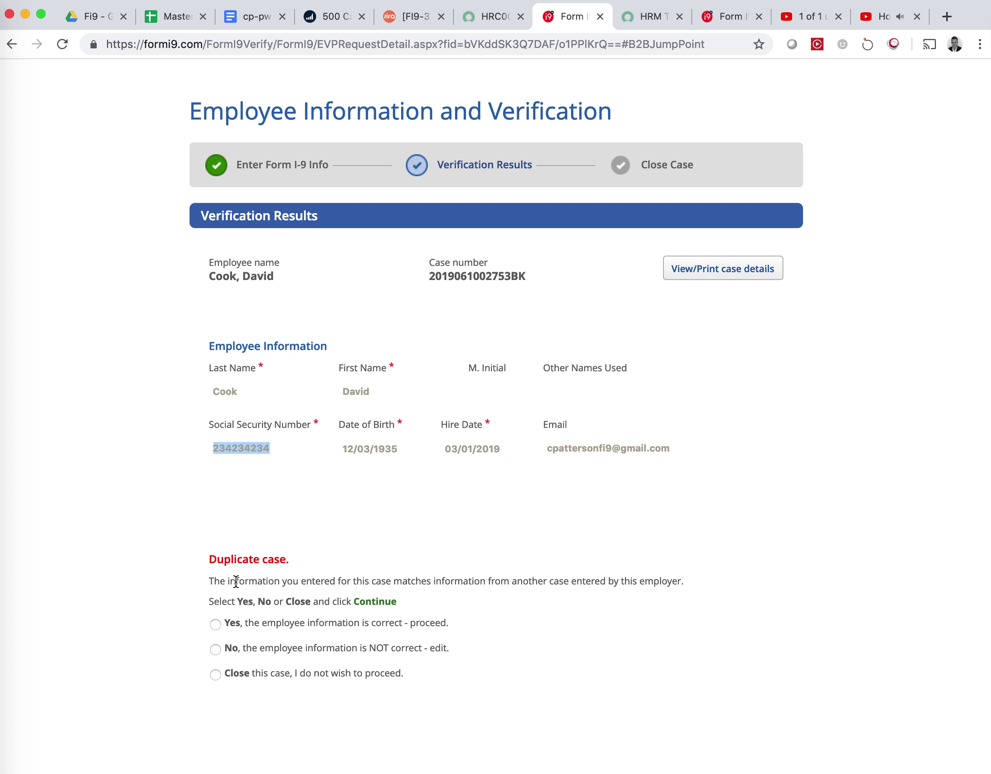
pyautogui.click(216, 624)
pyautogui.scroll(-3, 545, 642)
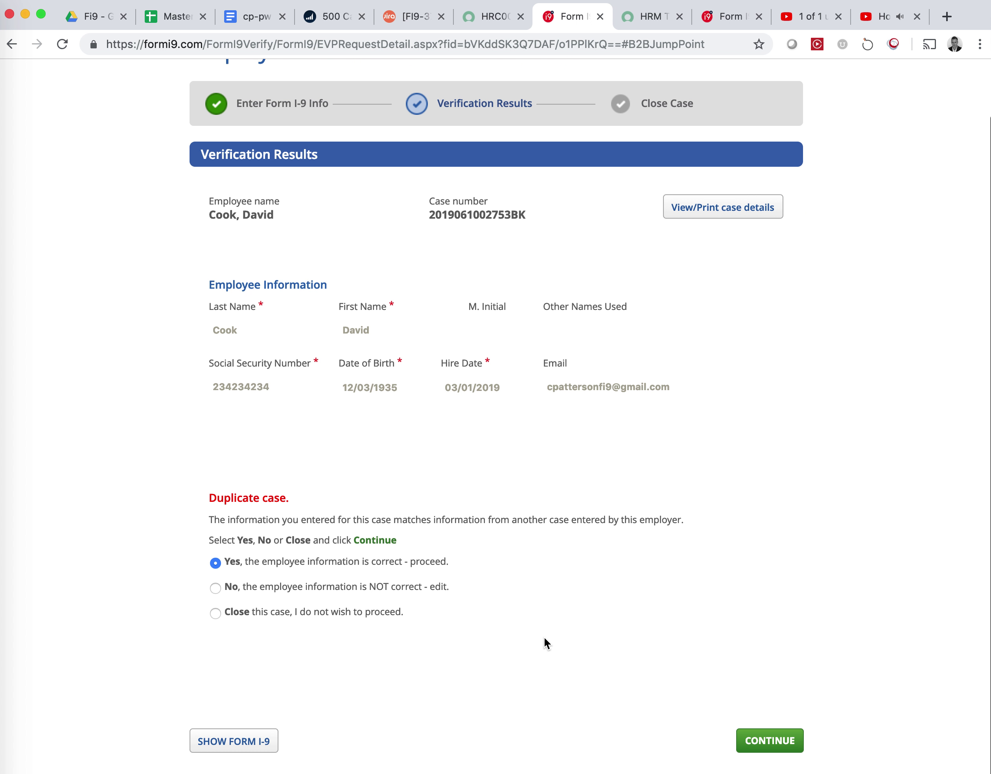
pyautogui.click(765, 743)
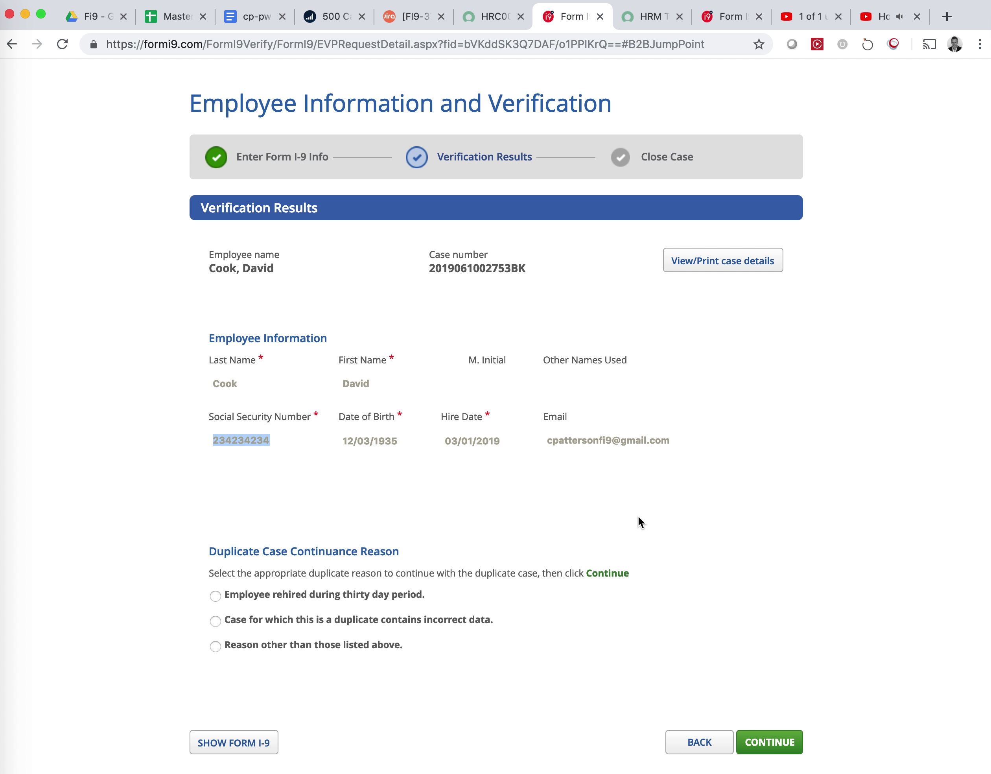
pyautogui.click(765, 743)
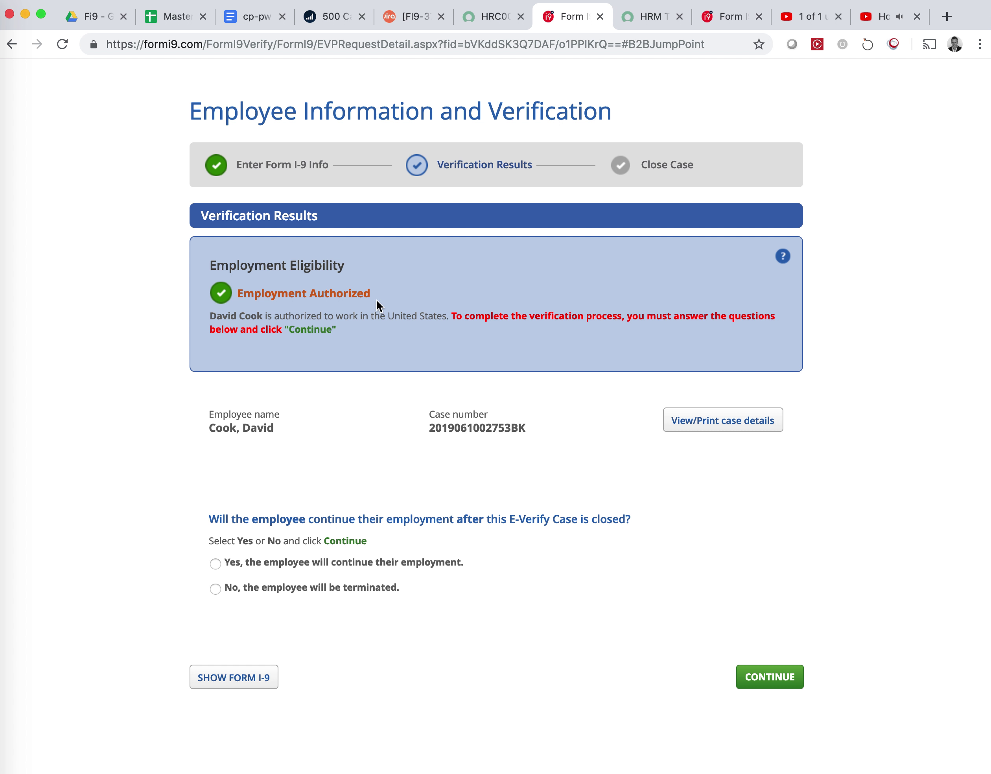
pyautogui.moveTo(374, 292); pyautogui.dragTo(239, 288)
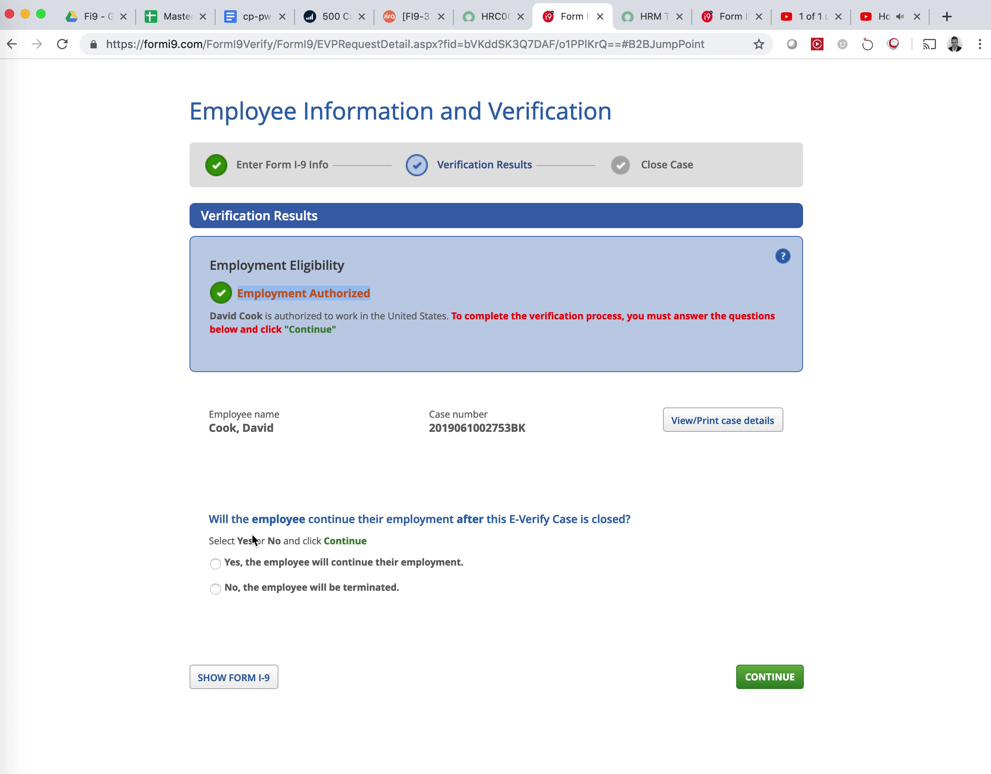
# Confirm continued employment, close the case as continues-to-work, and show the completed Form I-9.
pyautogui.click(768, 678)
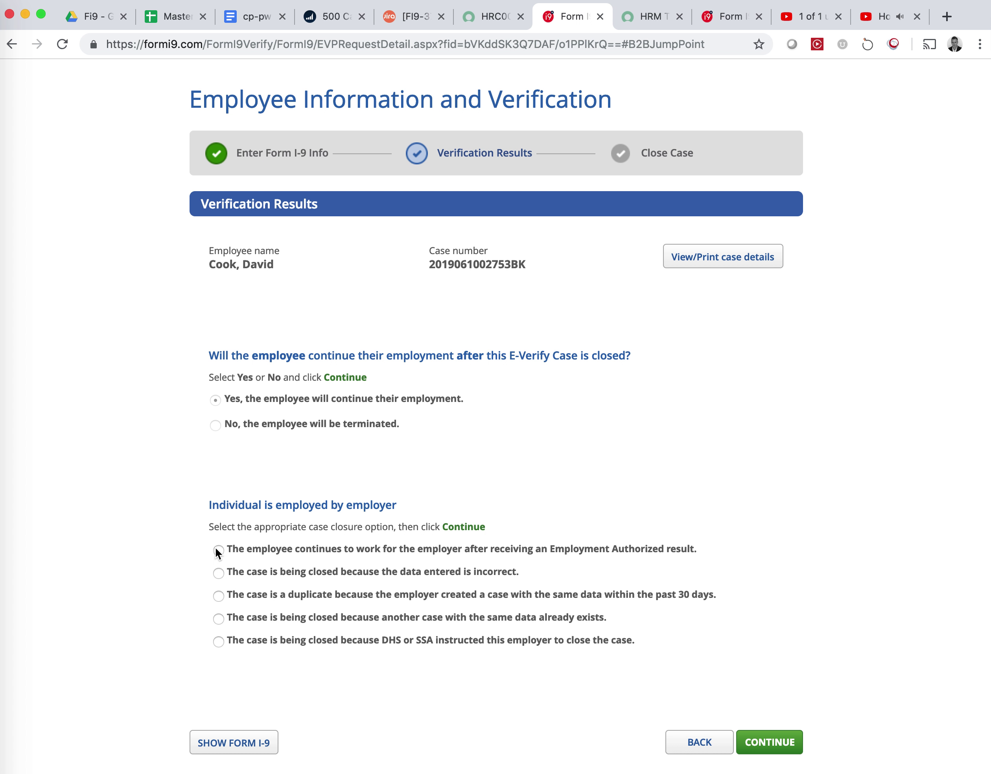
pyautogui.click(217, 549)
pyautogui.moveTo(552, 549); pyautogui.dragTo(624, 556)
pyautogui.click(776, 757)
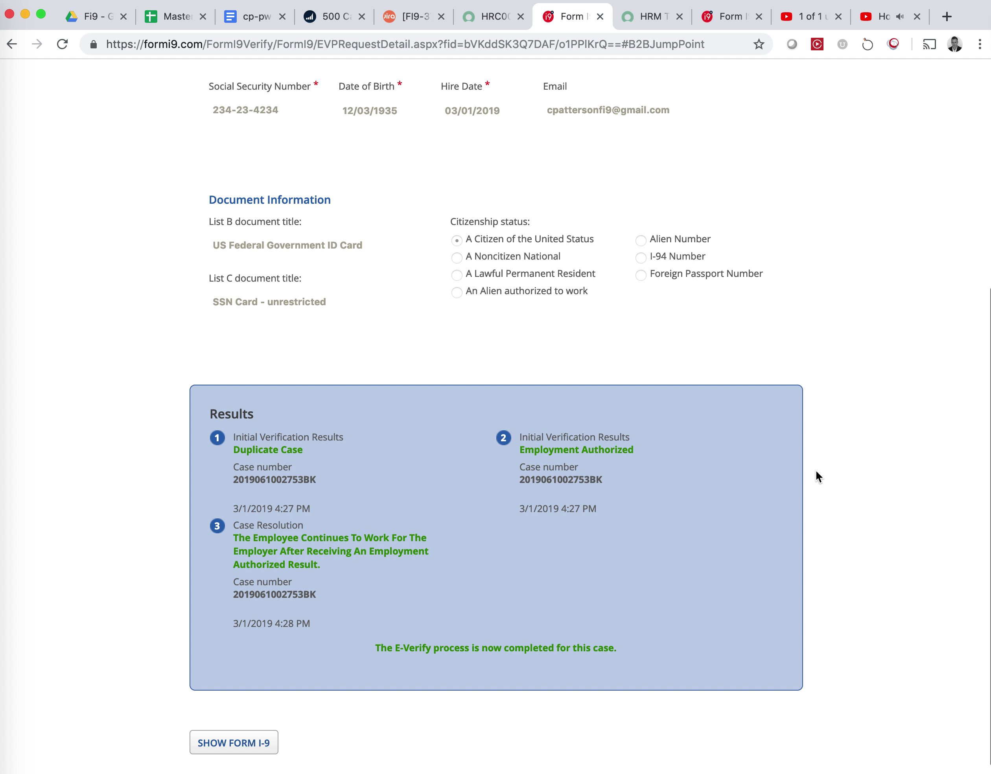
pyautogui.rightClick(328, 570)
pyautogui.click(253, 545)
pyautogui.doubleClick(306, 593)
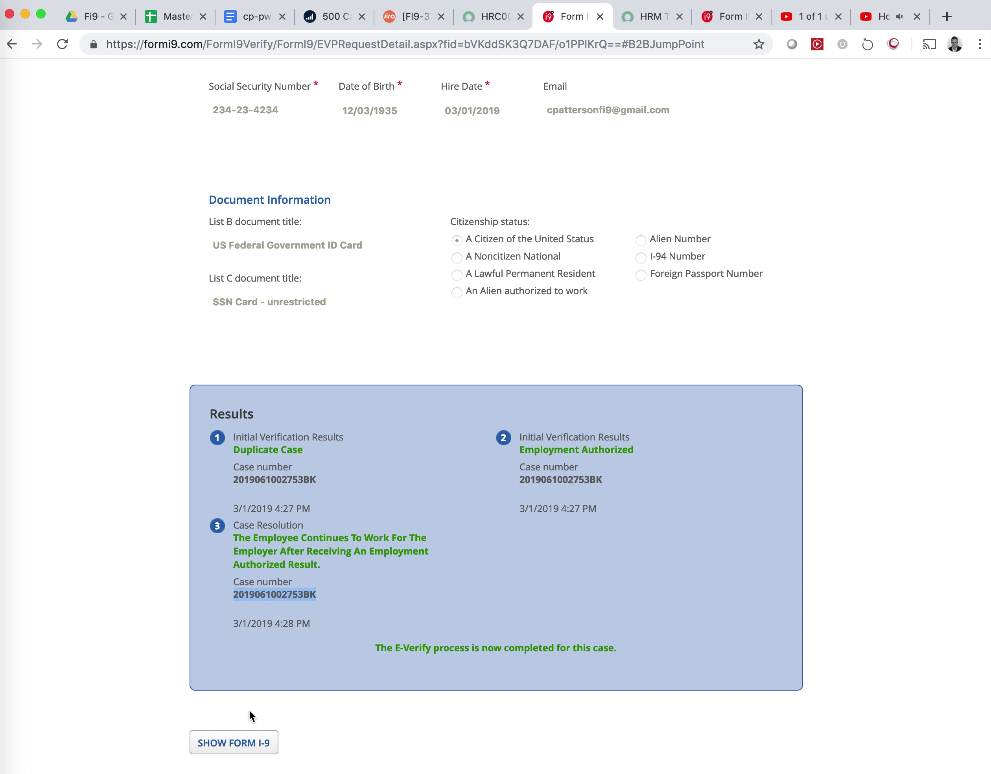
pyautogui.click(231, 747)
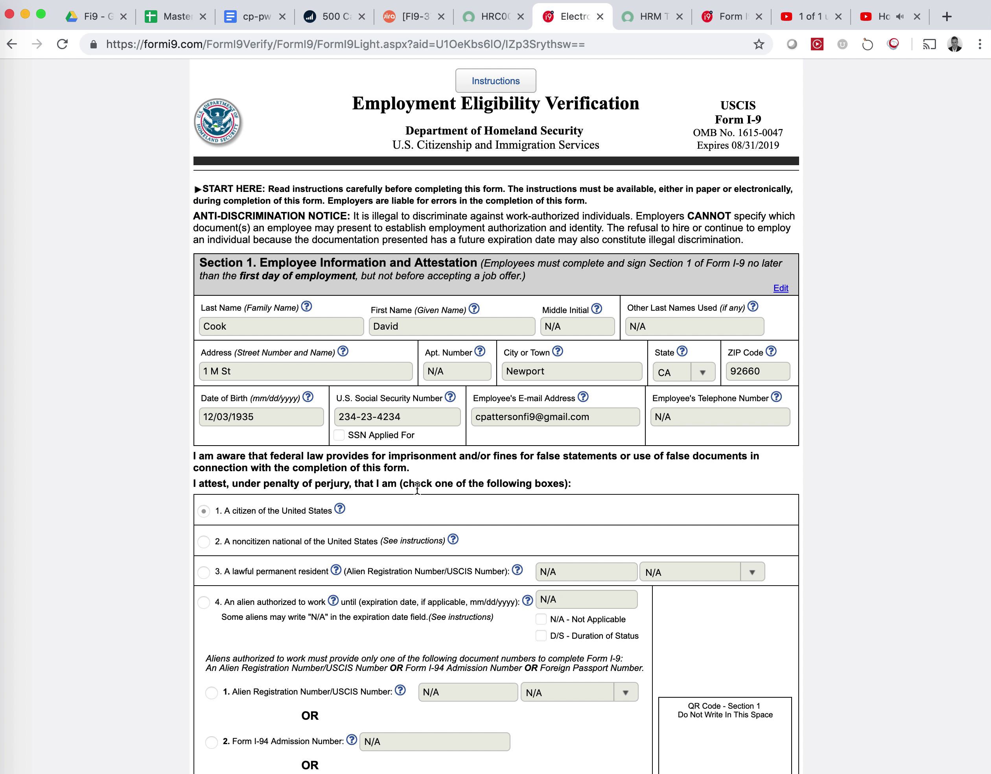
# Scroll through the signed Form I-9, then return to the ServiceNow case showing Employment Authorized.
pyautogui.scroll(-20, 470, 483)
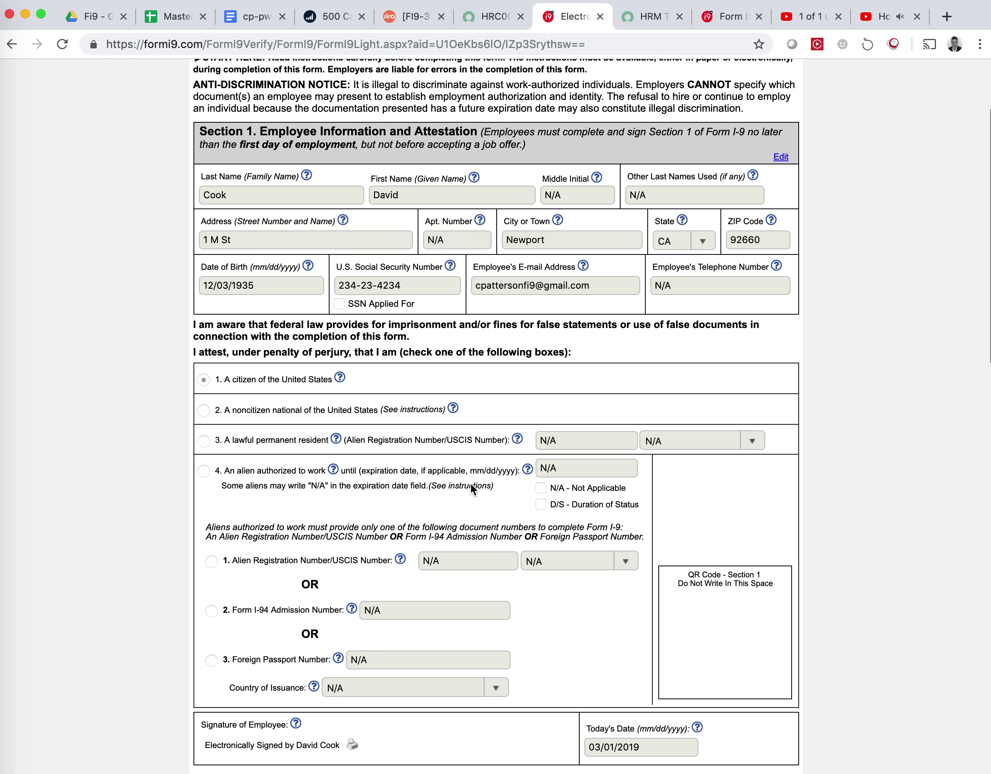
pyautogui.scroll(-5, 470, 483)
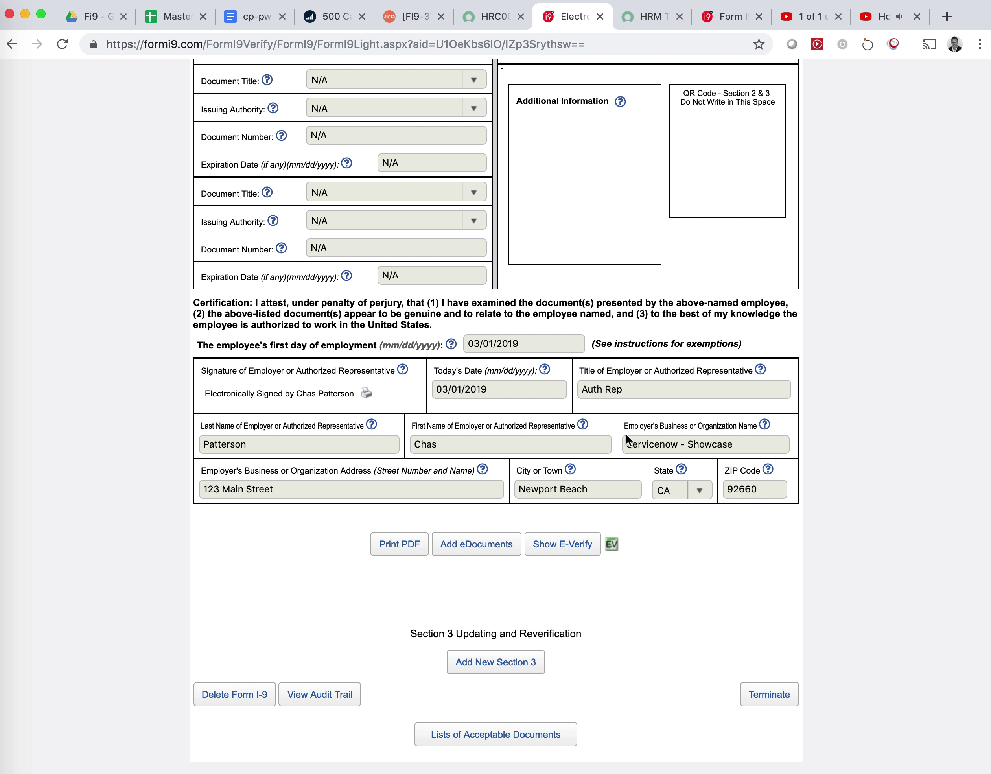
pyautogui.click(492, 20)
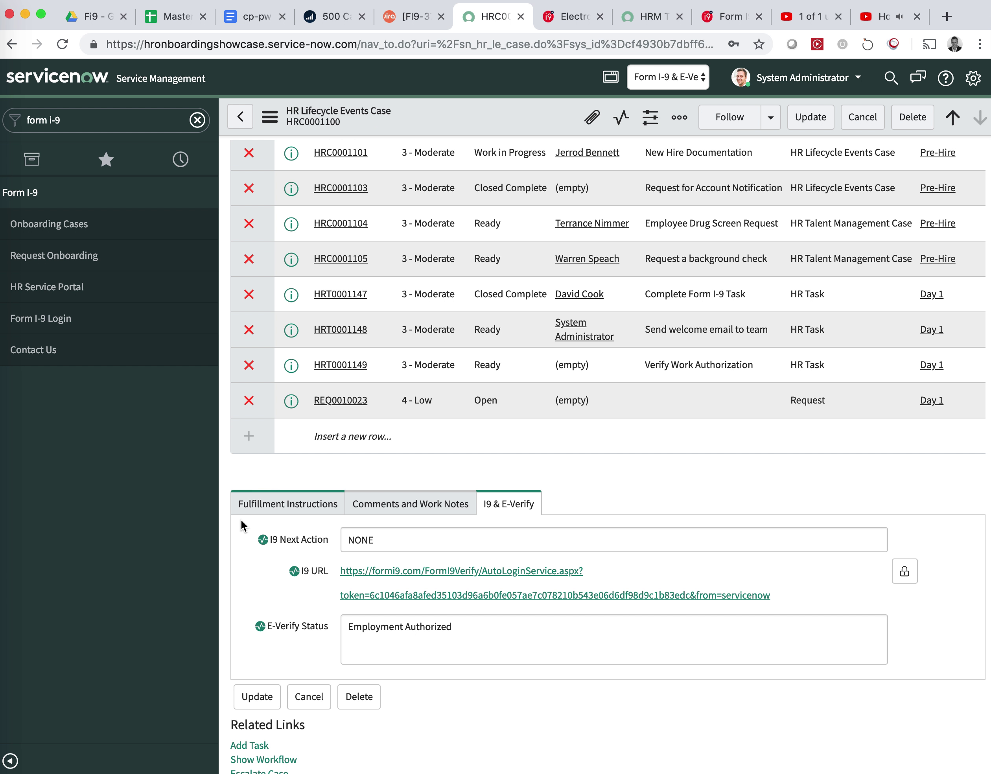
pyautogui.doubleClick(357, 539)
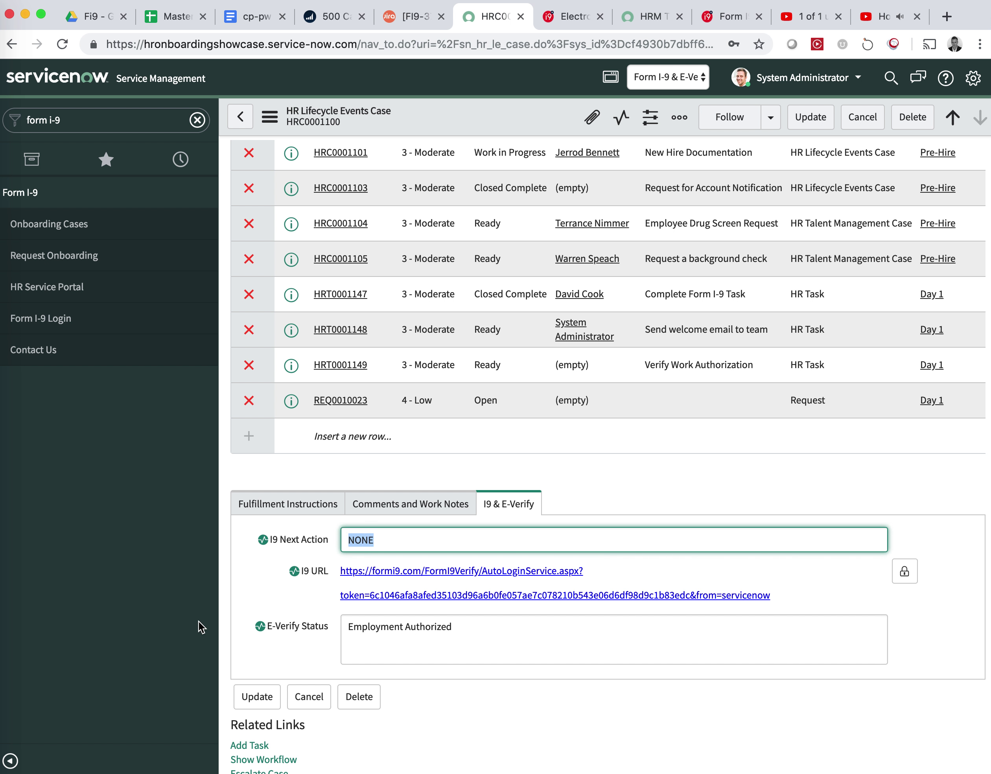
pyautogui.click(464, 629)
pyautogui.moveTo(465, 628); pyautogui.dragTo(341, 627)
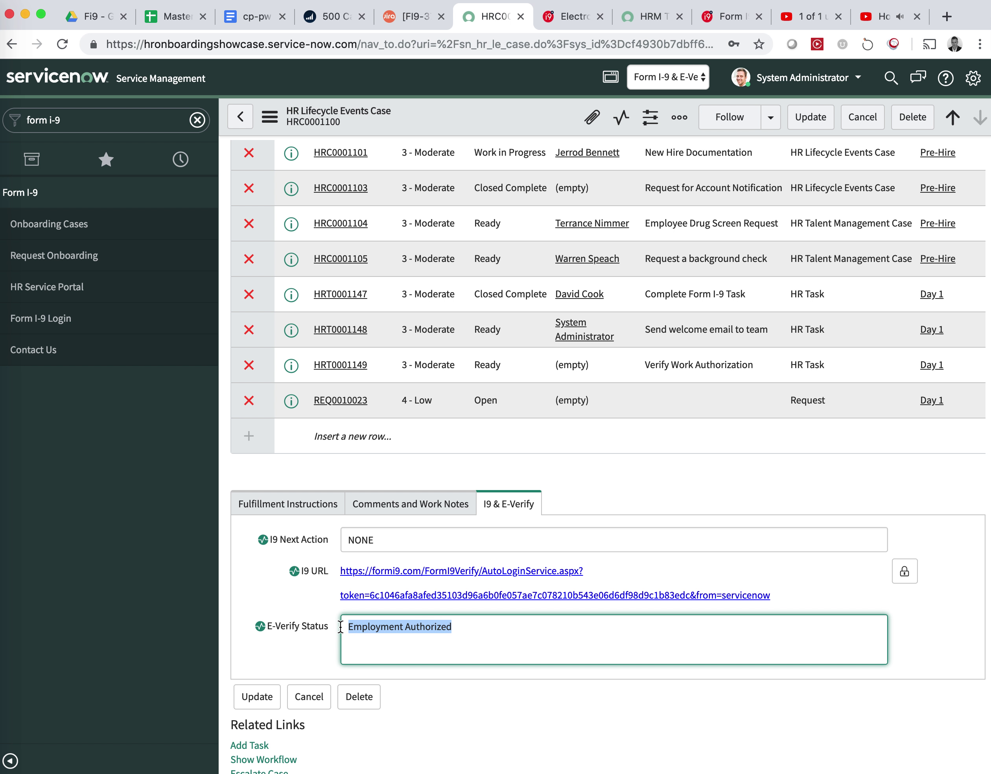